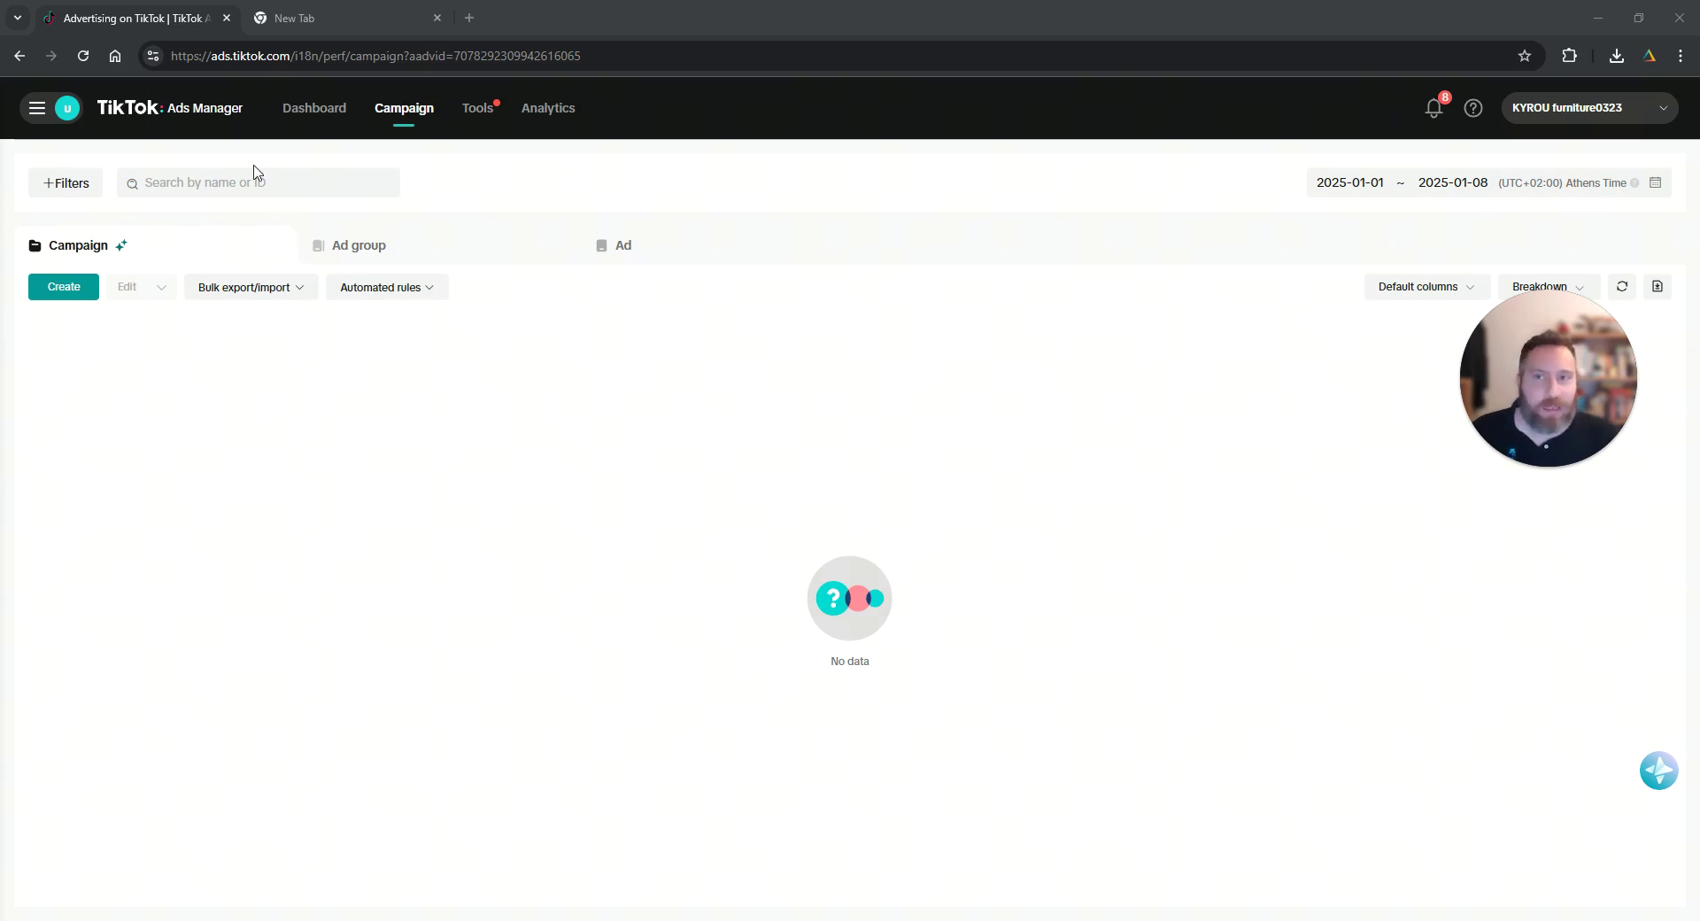
- Go to the Audience manager page from the Tools menu
left_click_drag(207, 56, 294, 56)
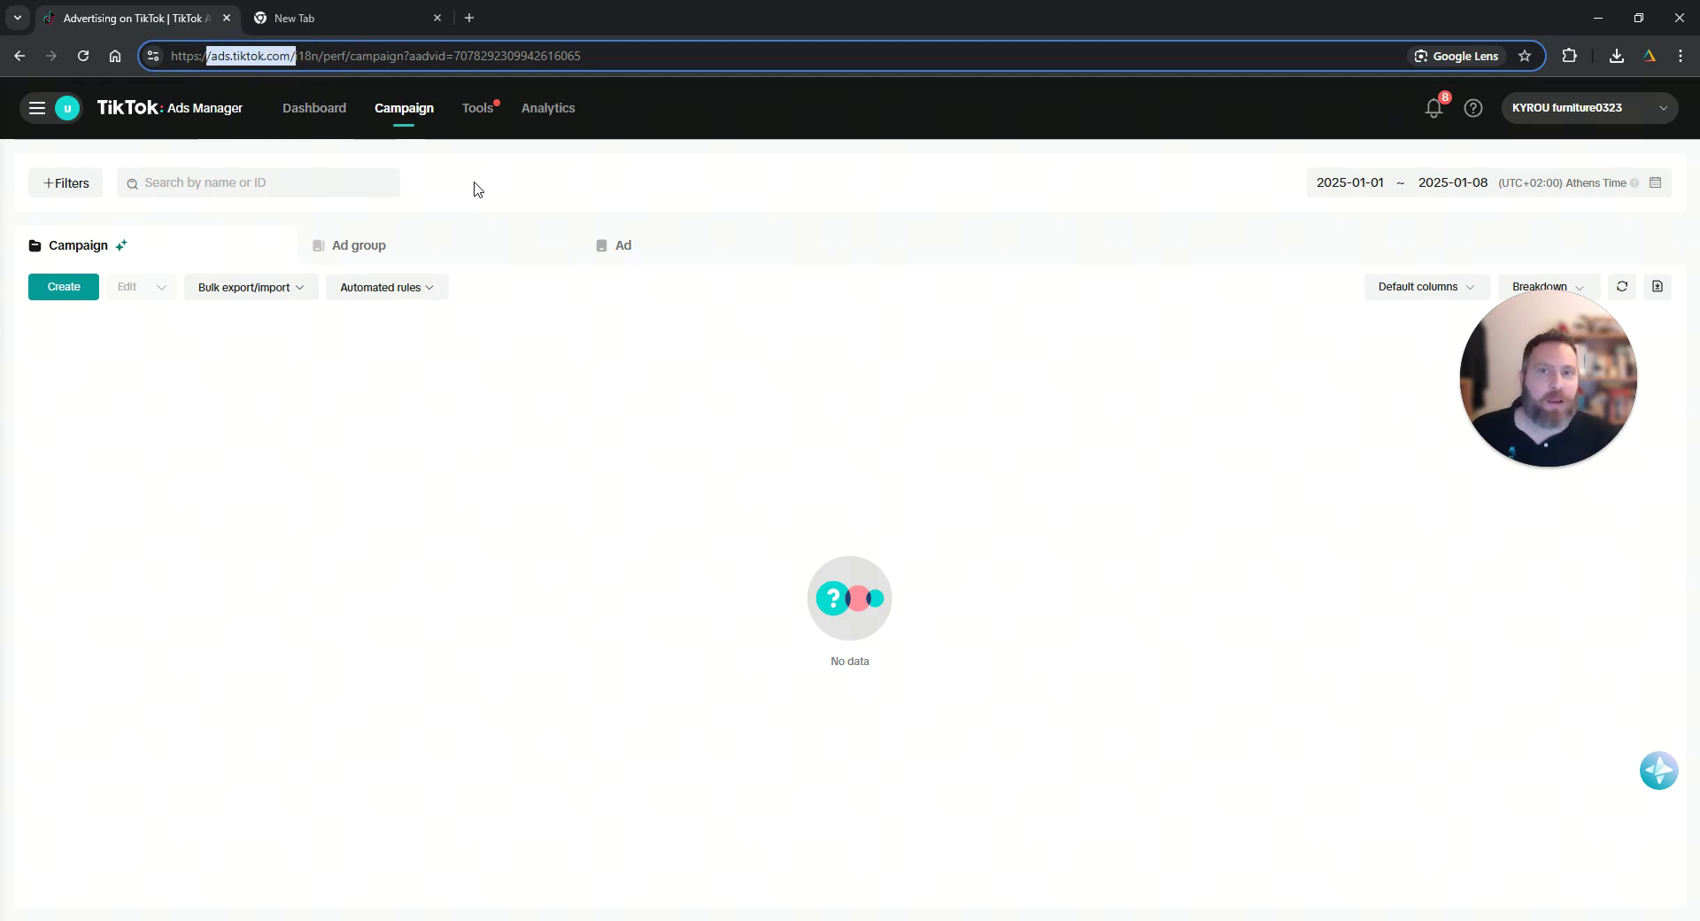
mouse_move(476, 108)
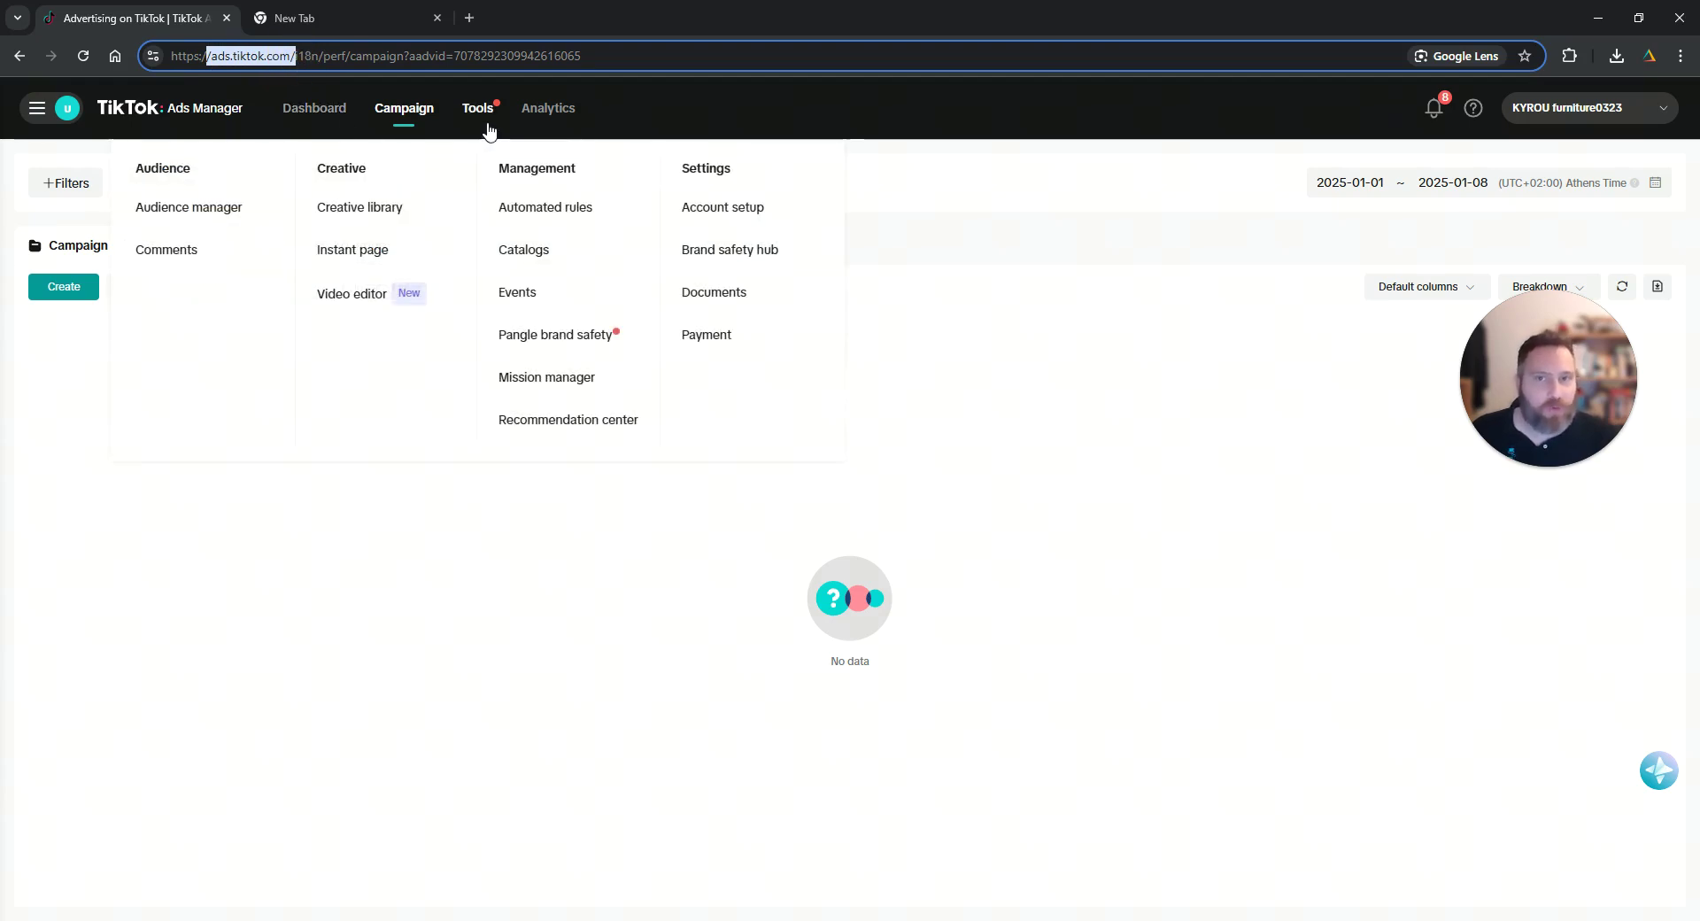
left_click(229, 215)
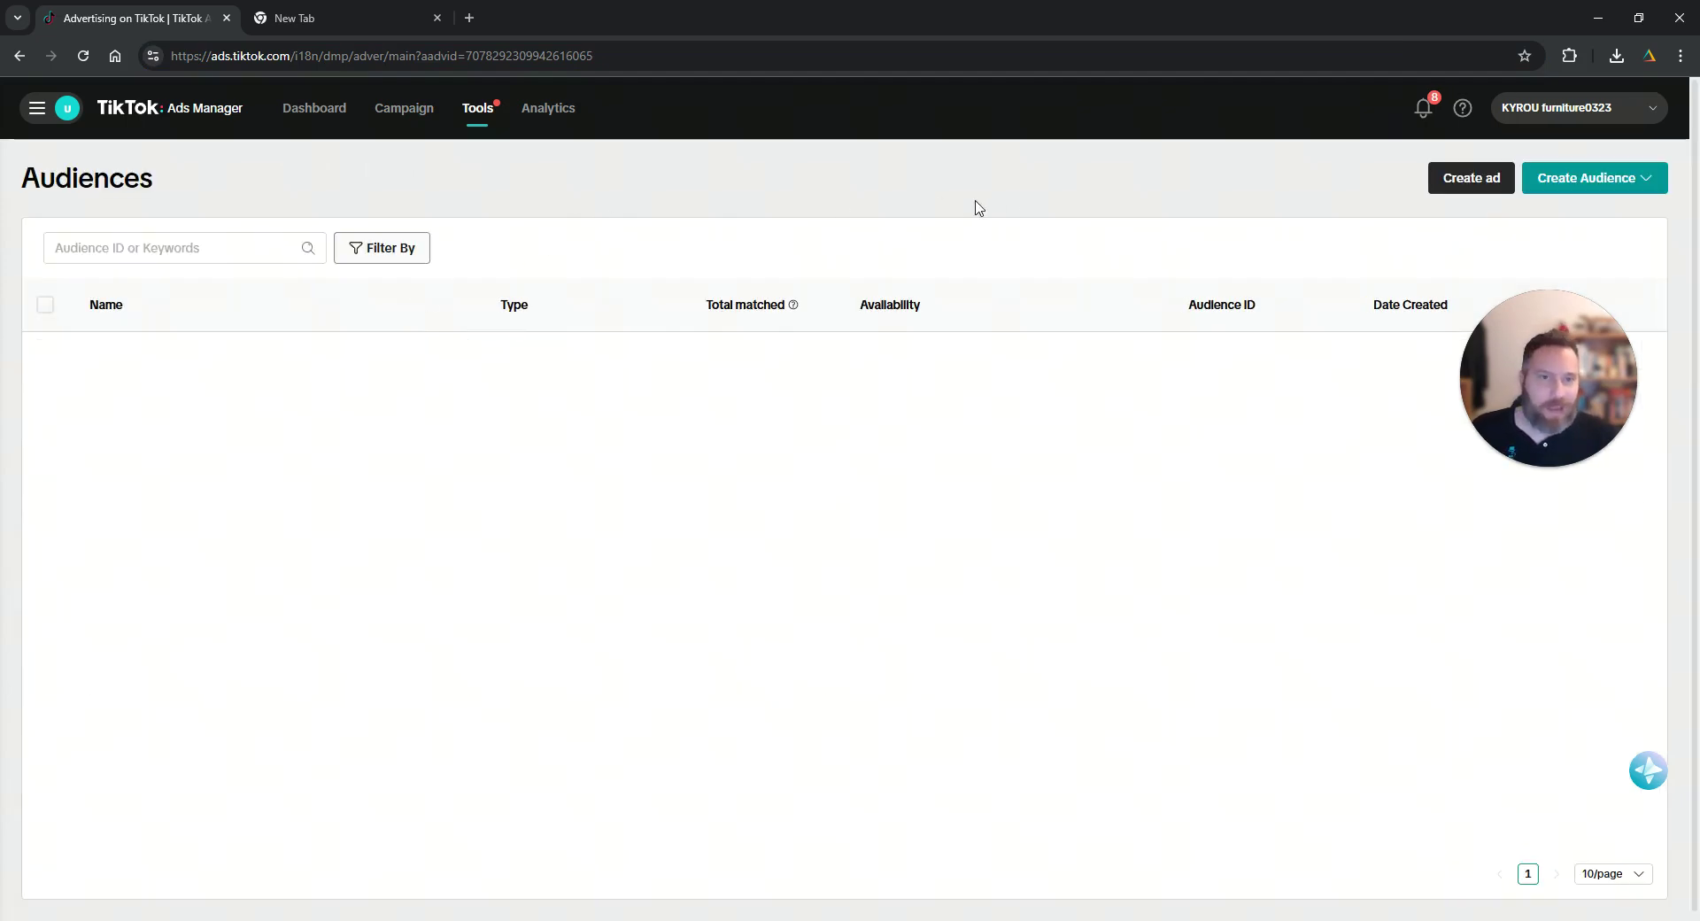
- Start a new Custom Audience using the Customer File option
left_click(1588, 190)
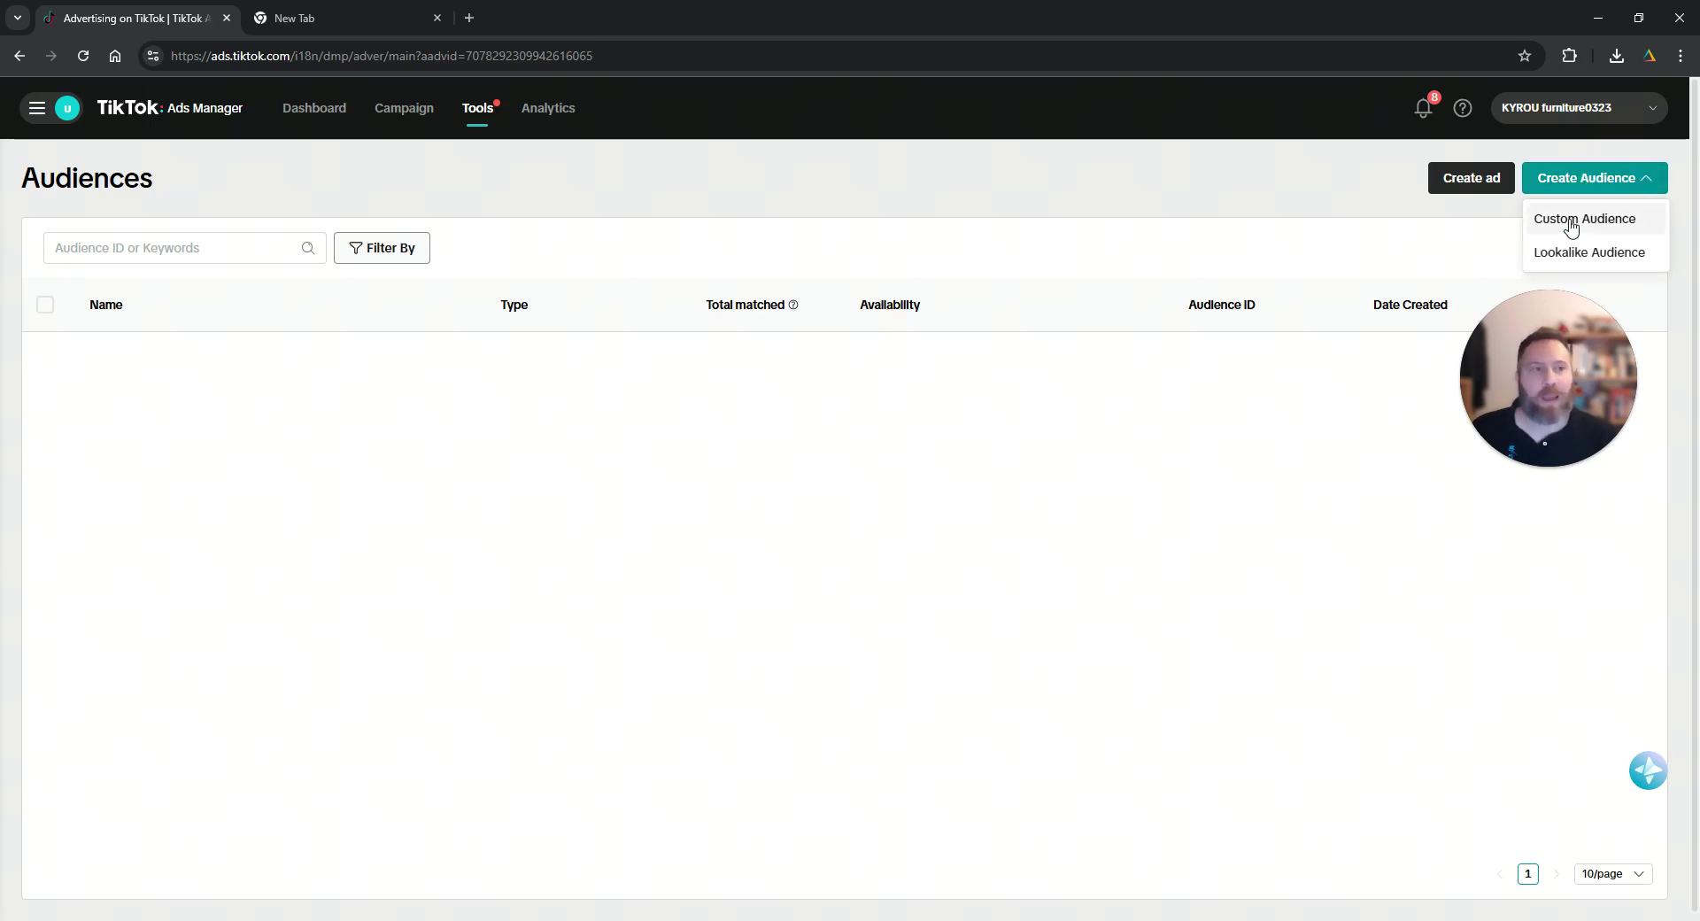
left_click(1571, 223)
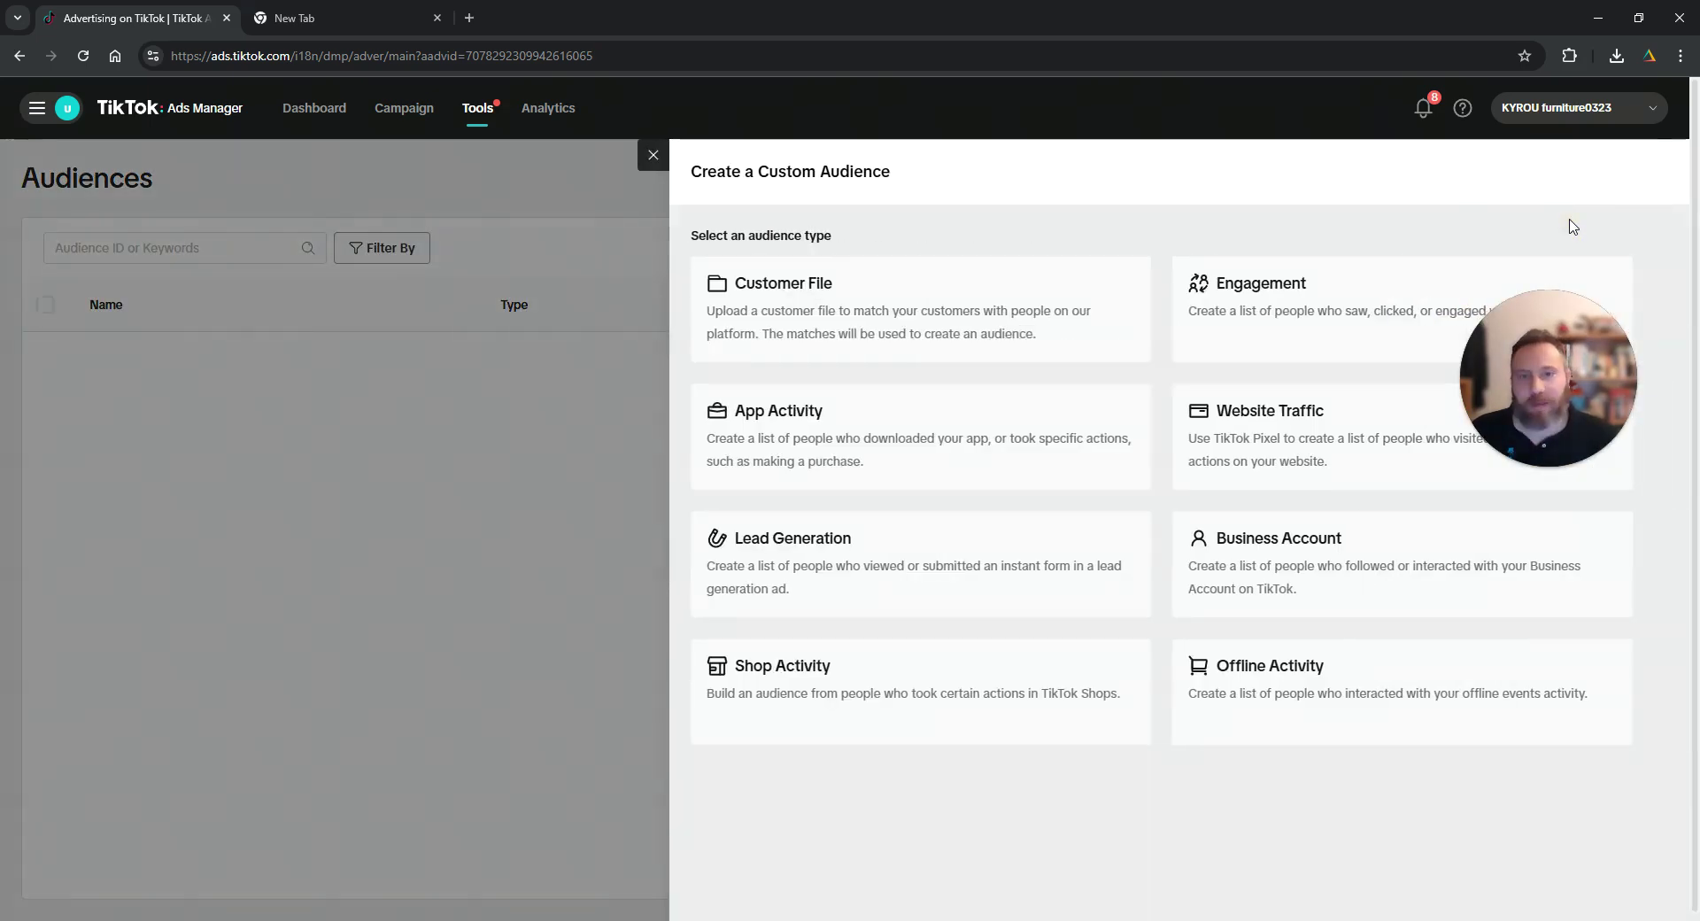
left_click(994, 338)
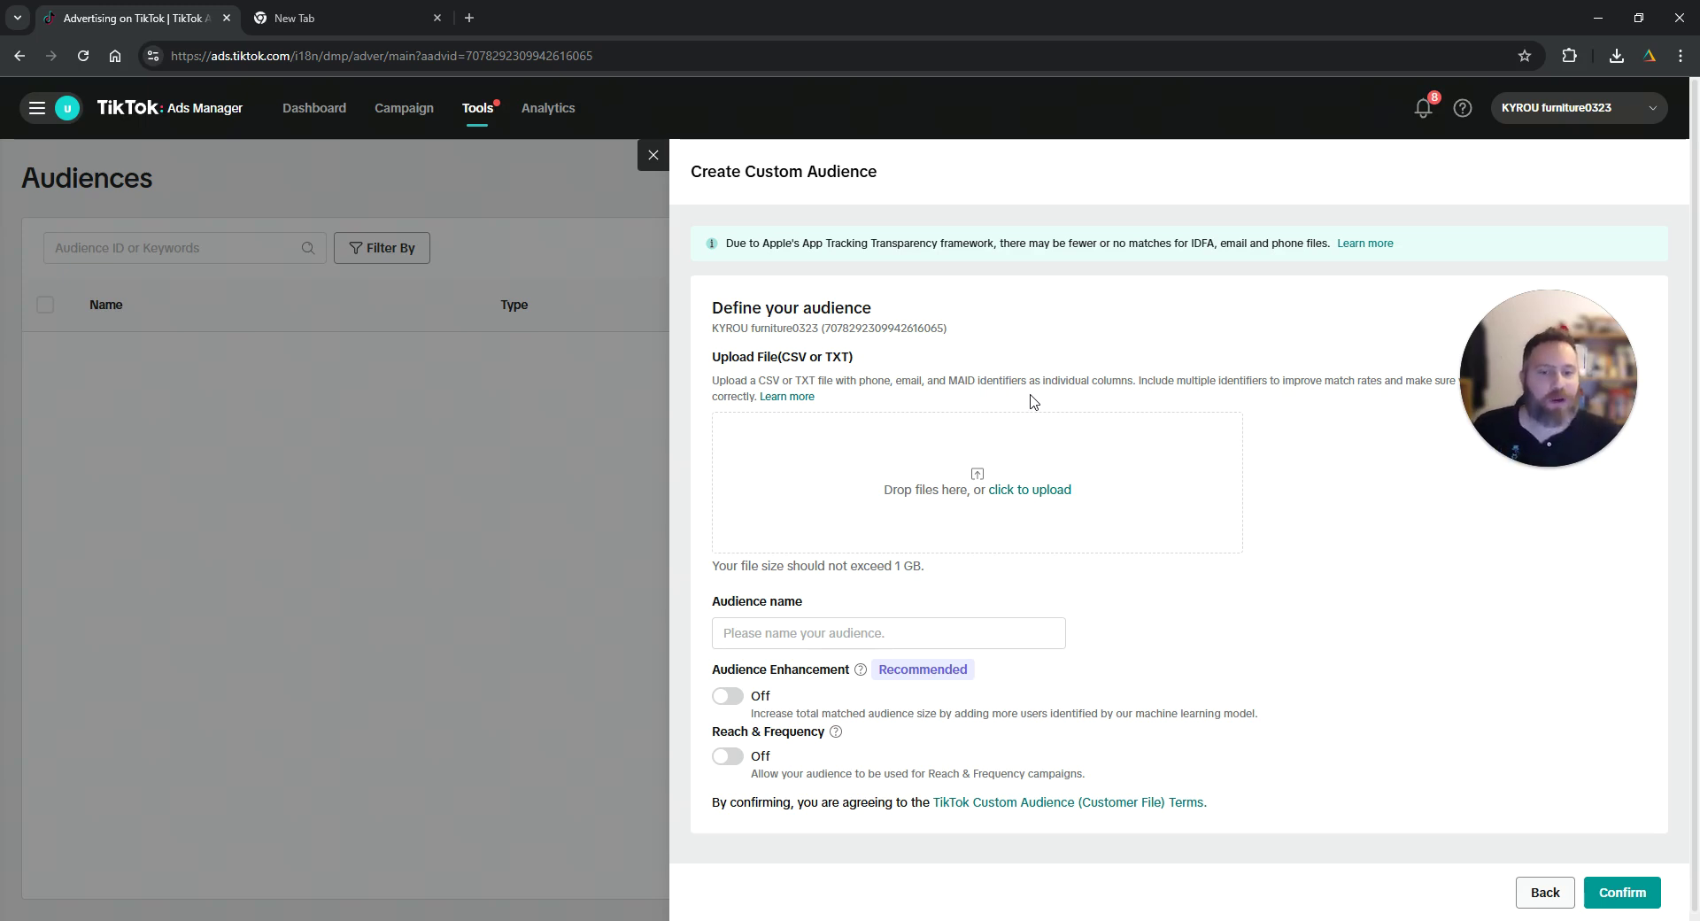
key("alt+Tab")
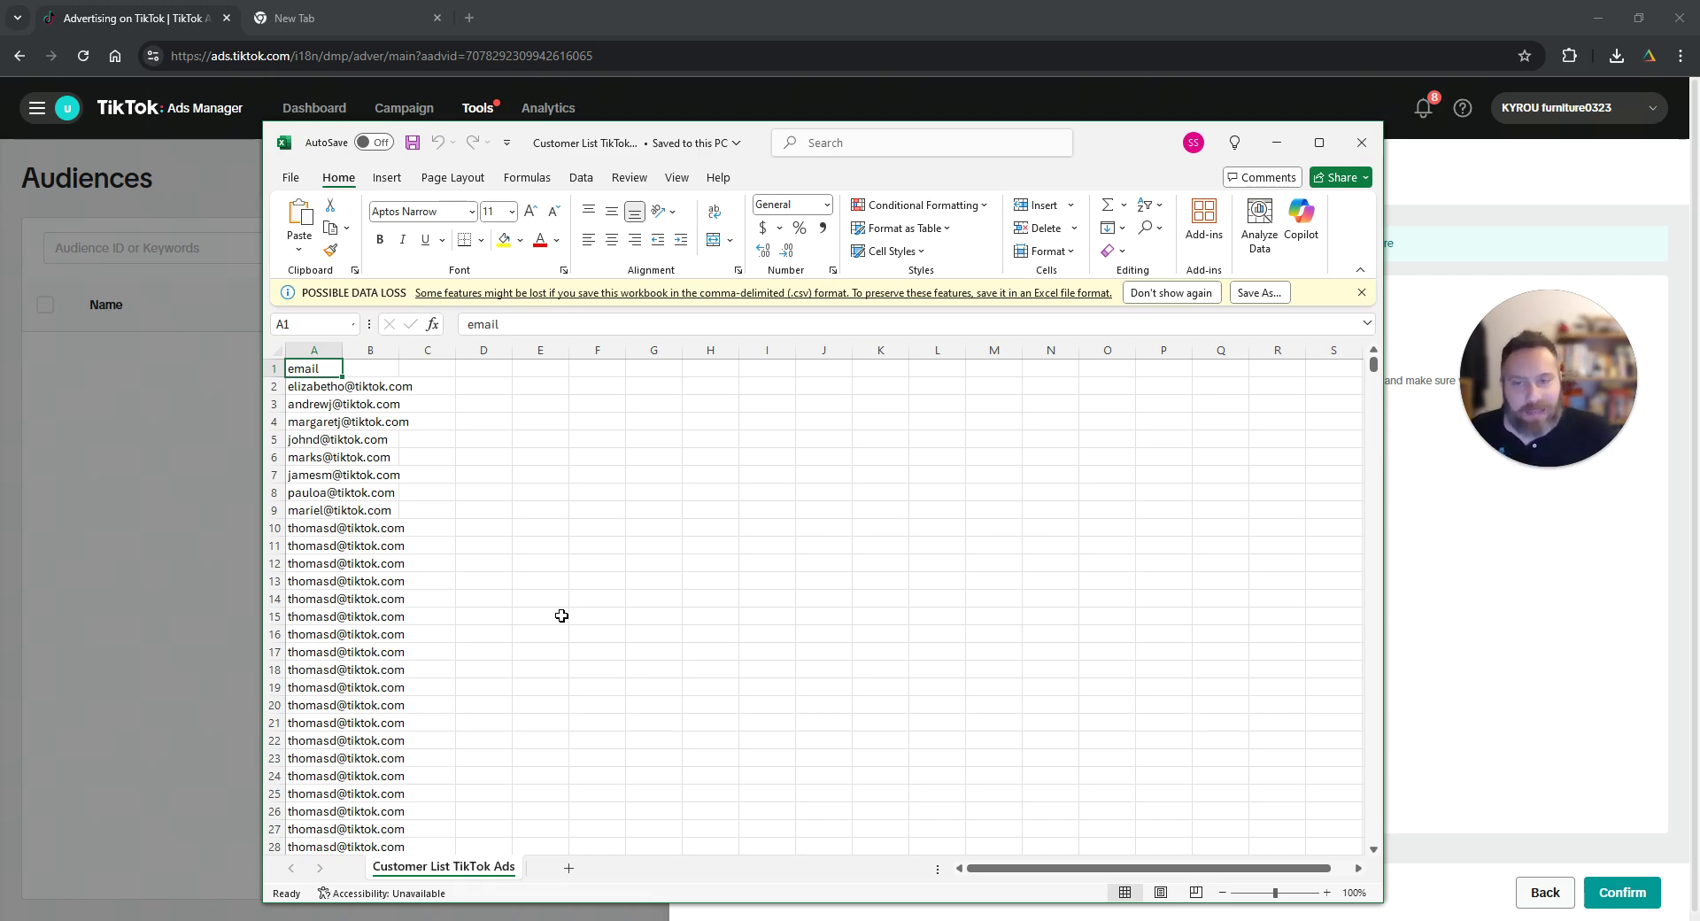
left_click(1276, 143)
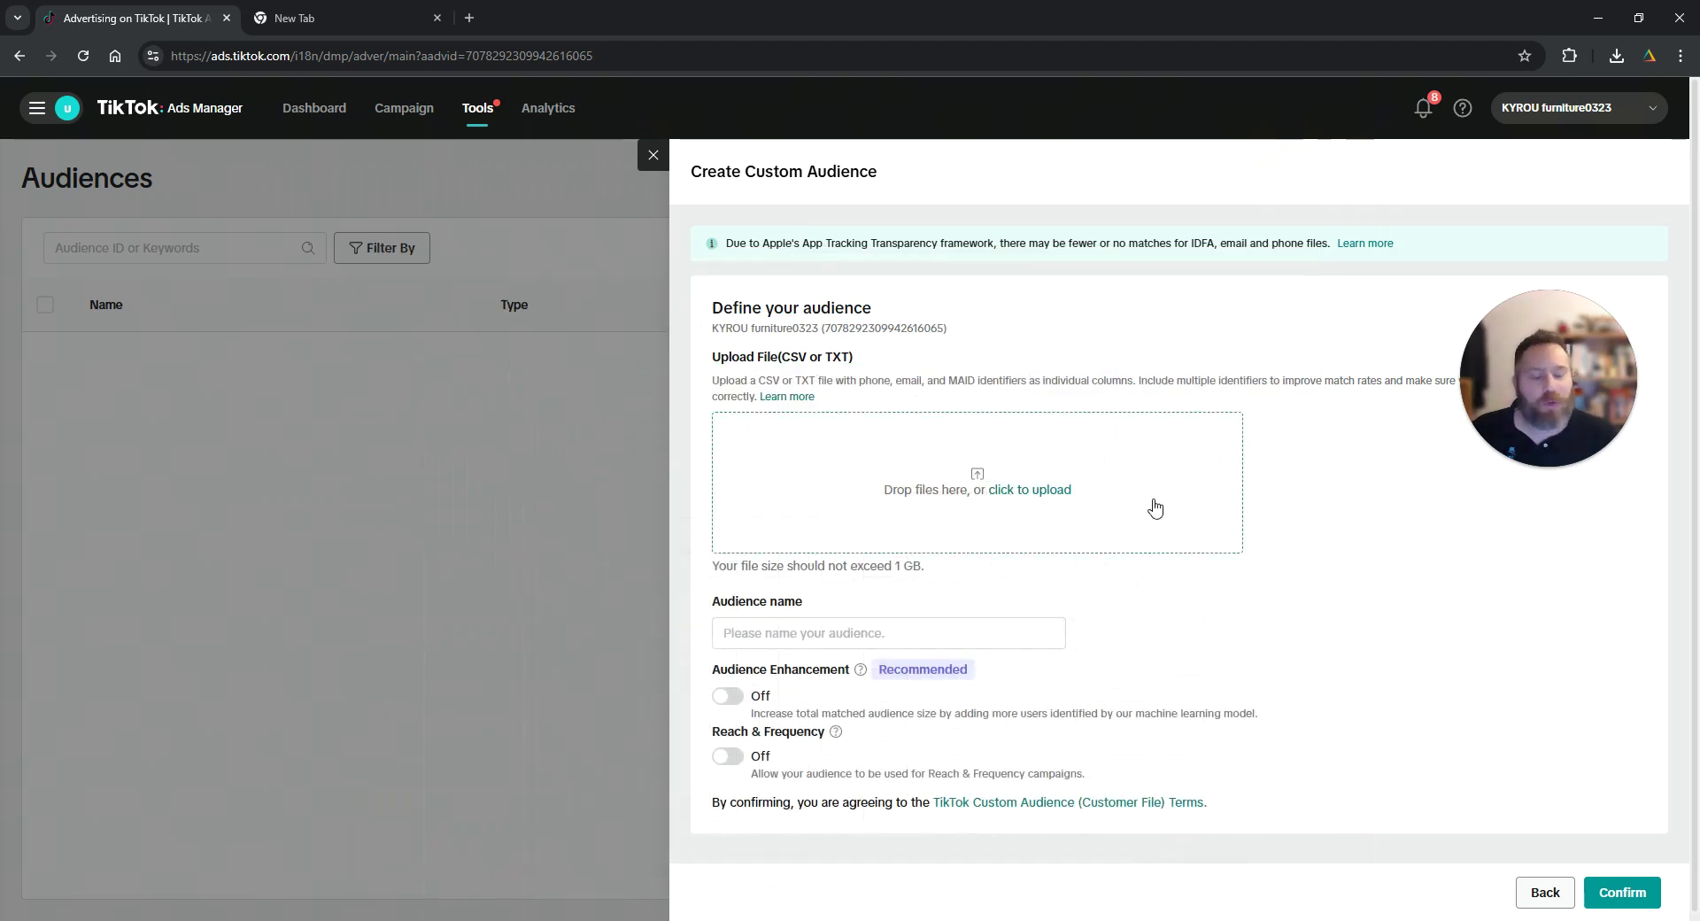
- Upload Customer List TikTok Ads.csv from Downloads and name the audience 'Test Audience List'
left_click(1061, 492)
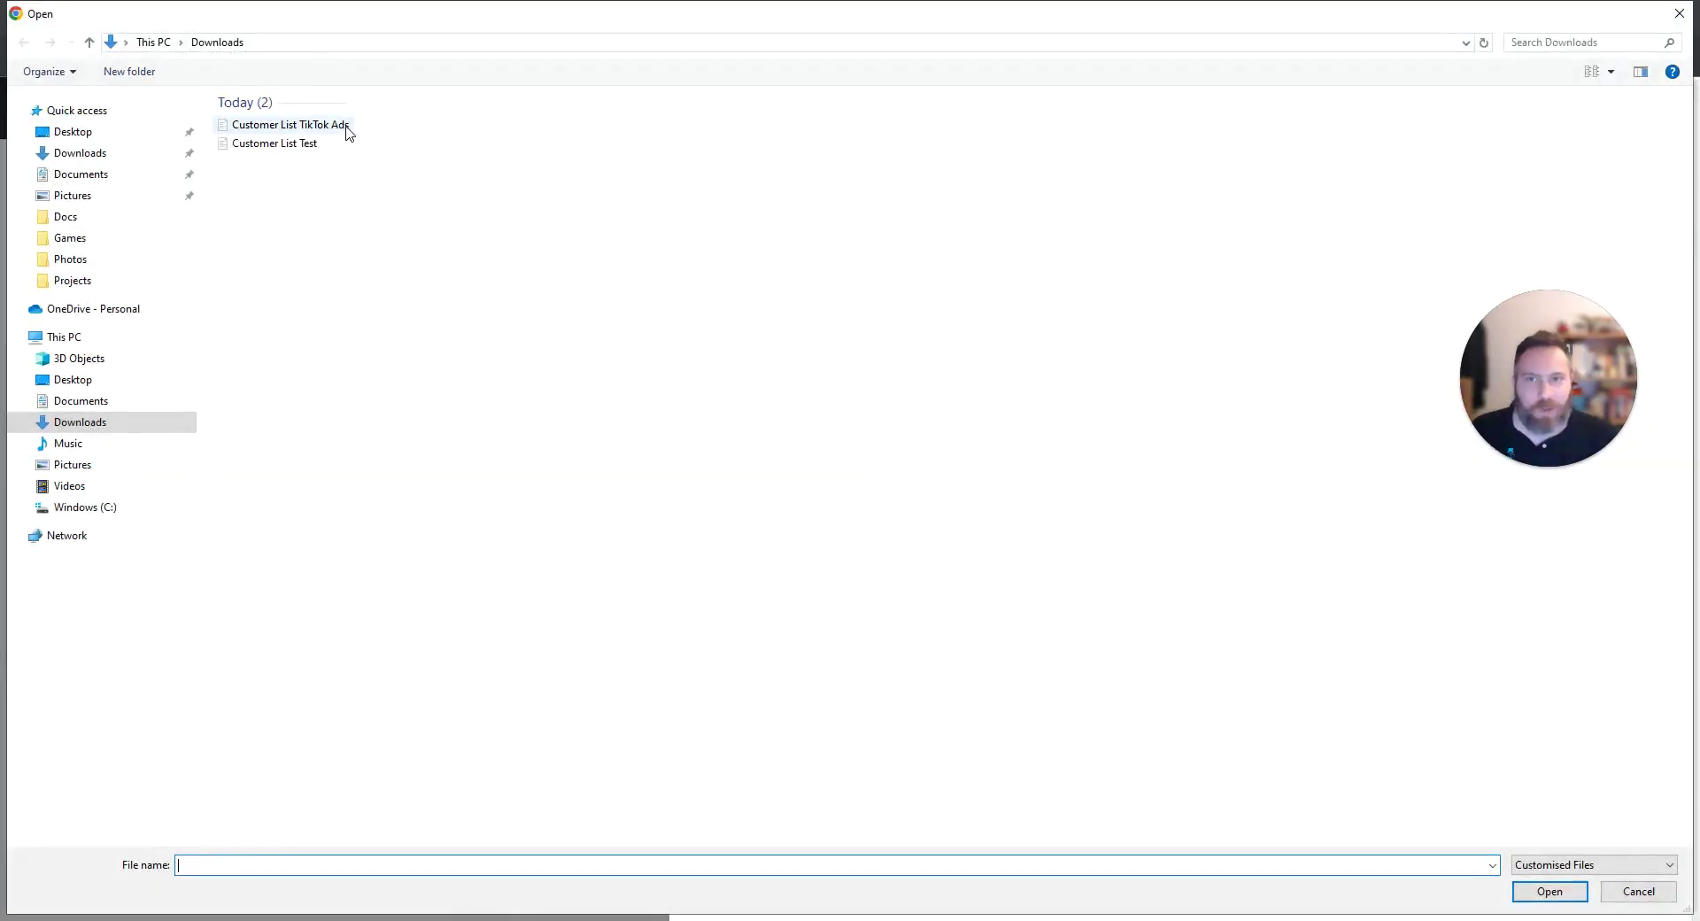
left_click(345, 125)
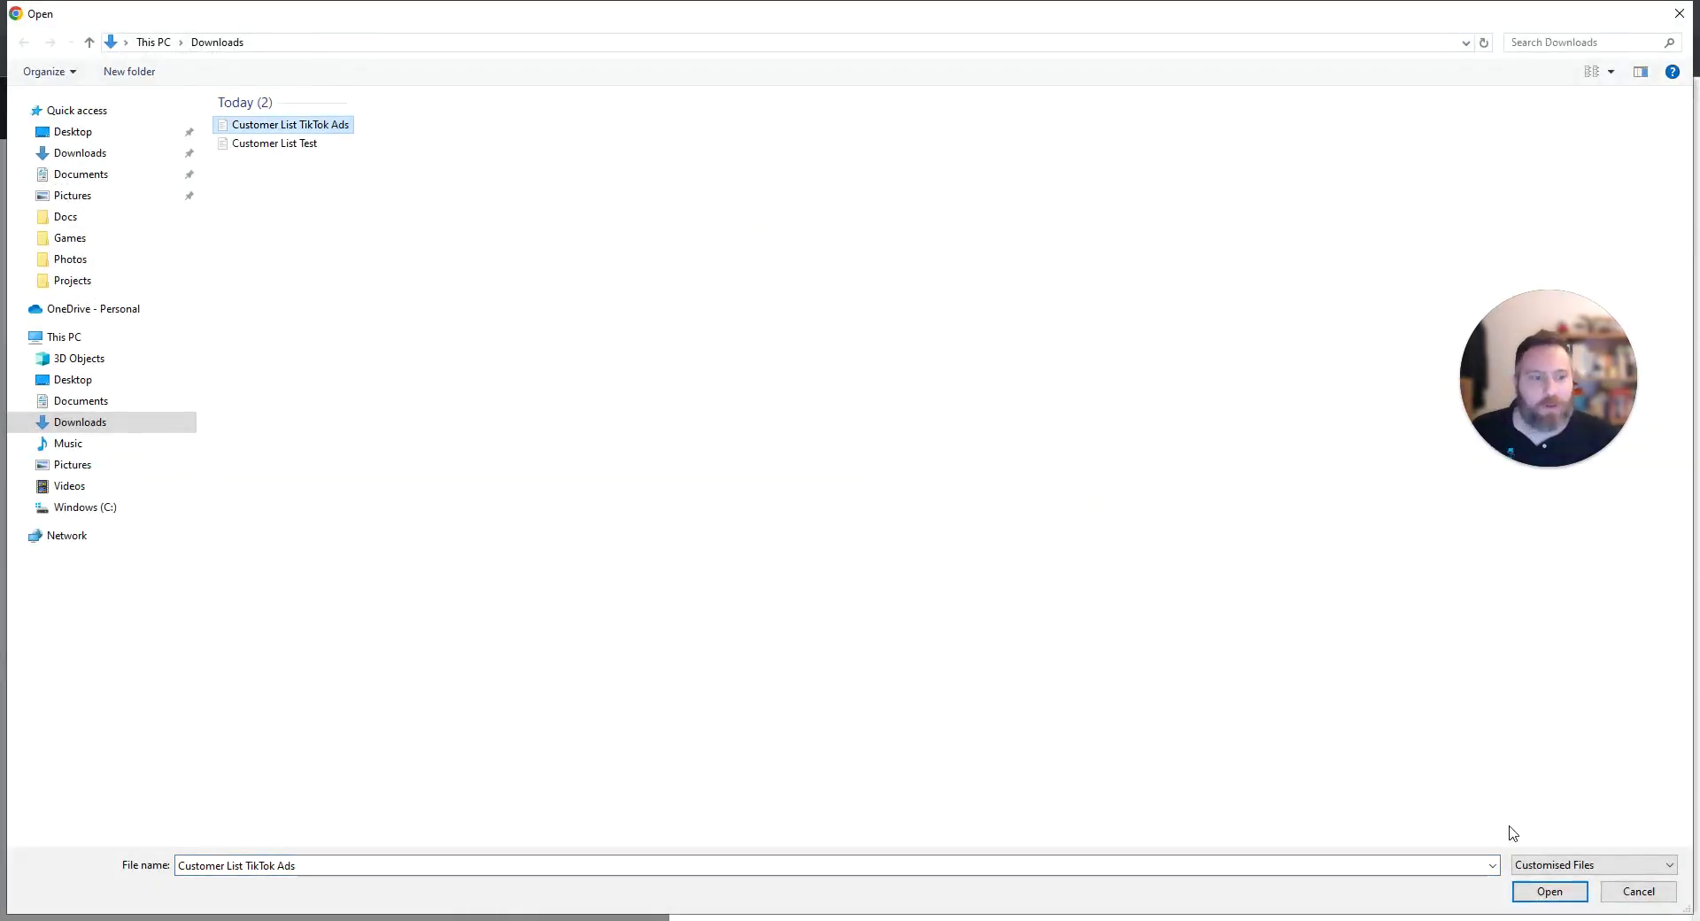
left_click(1544, 894)
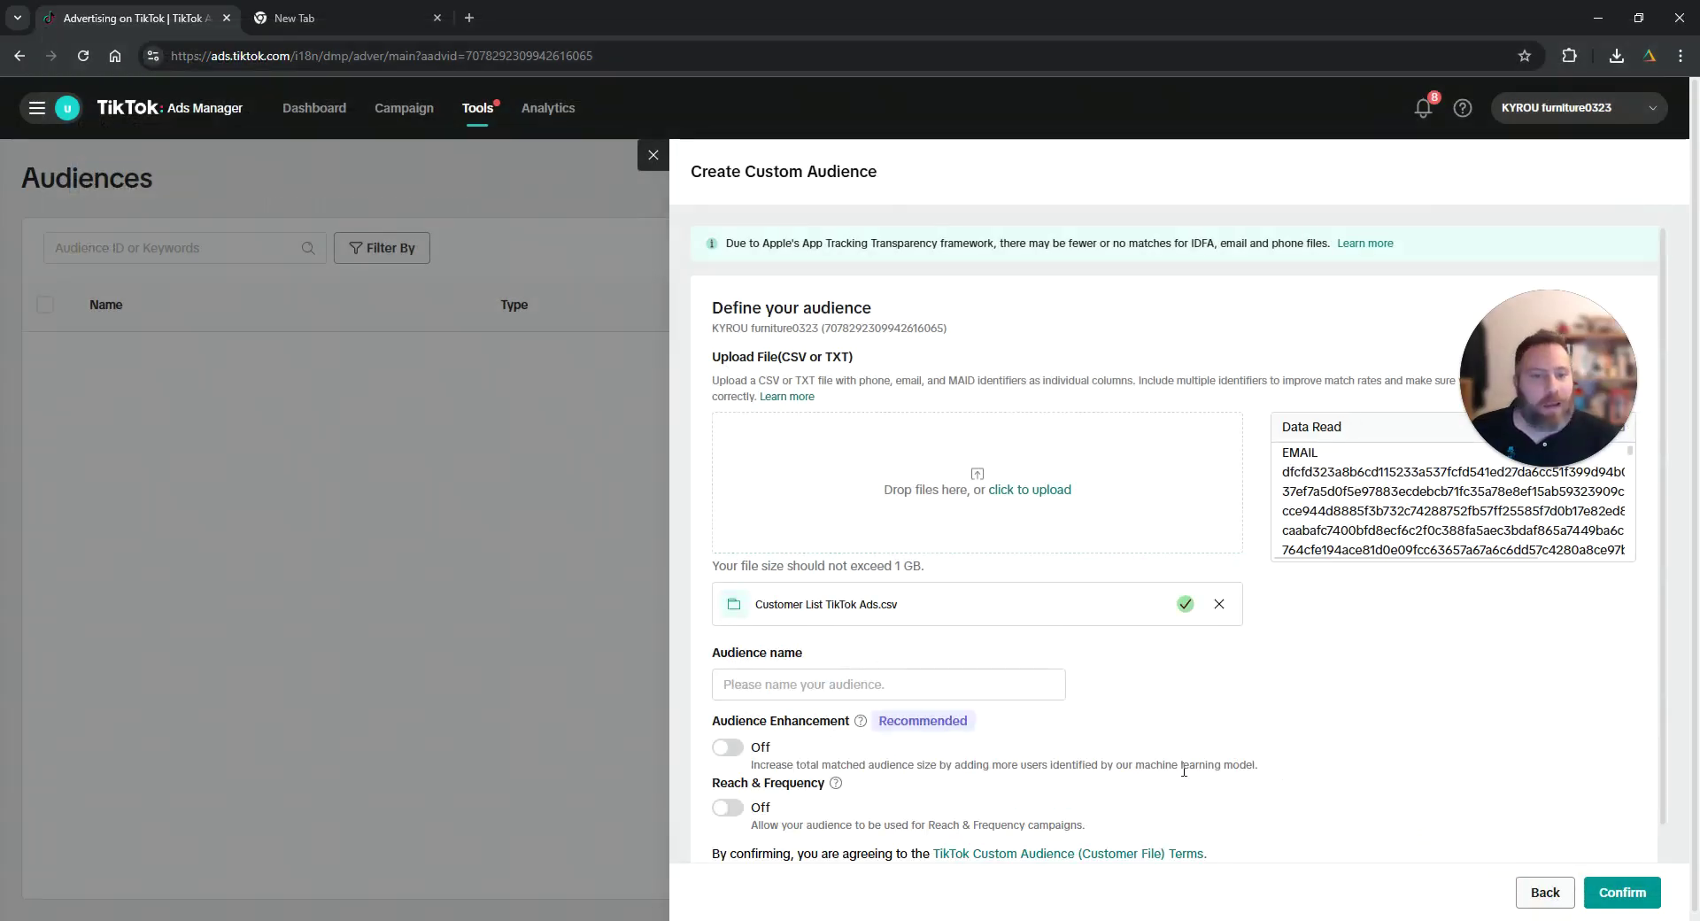
left_click(930, 686)
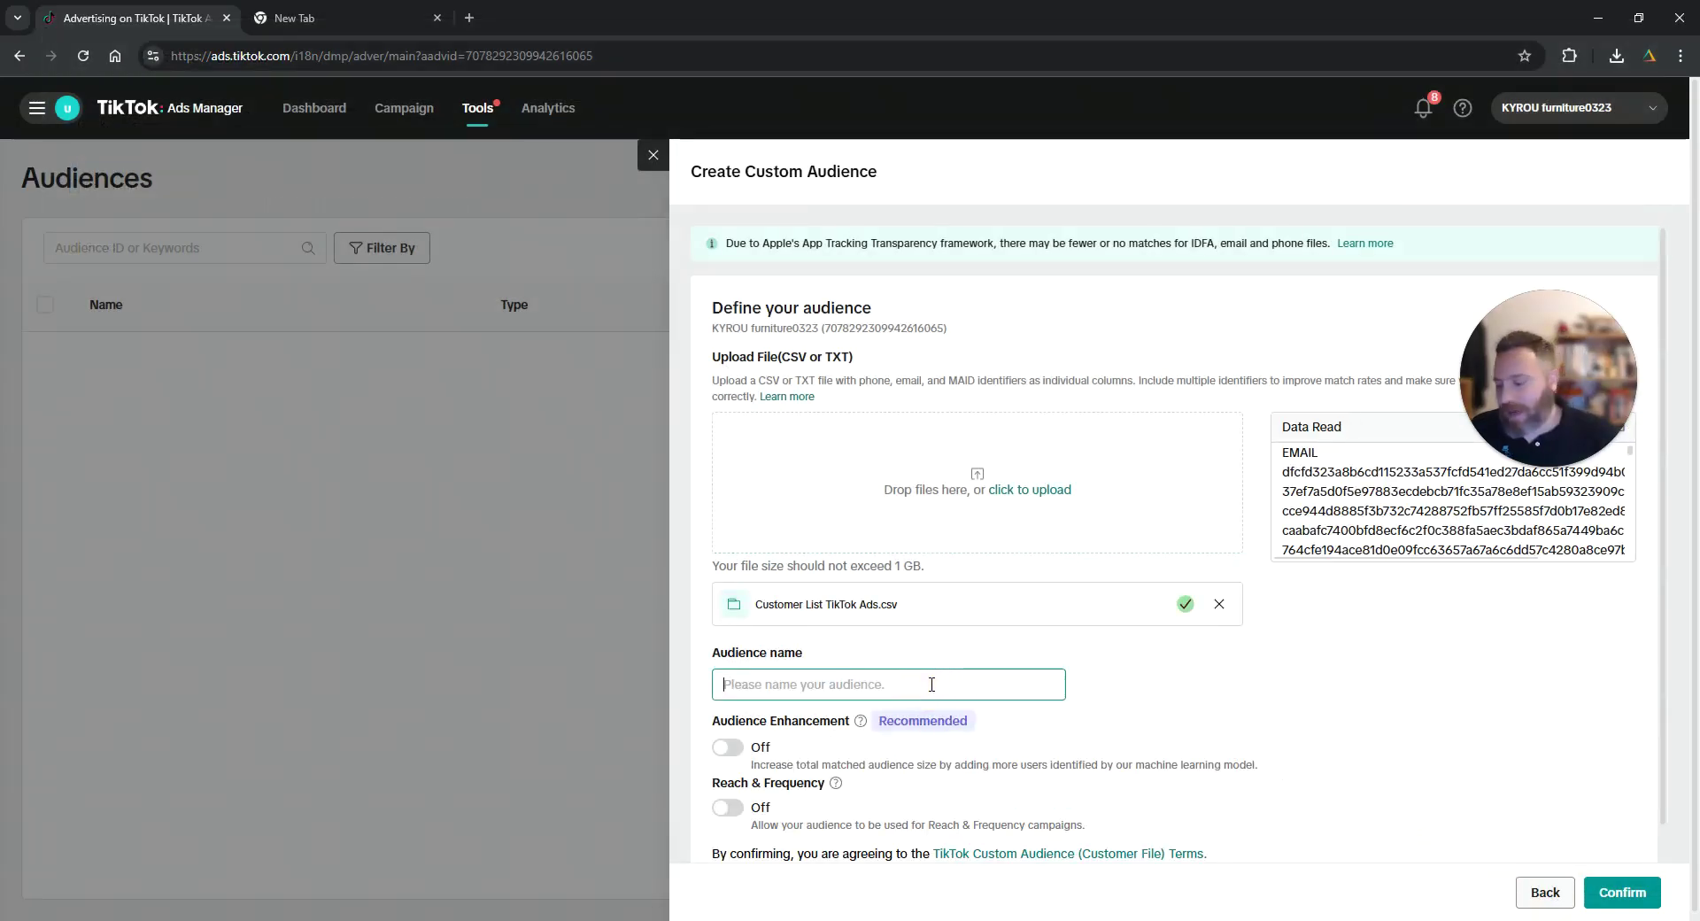
type("Test Audien")
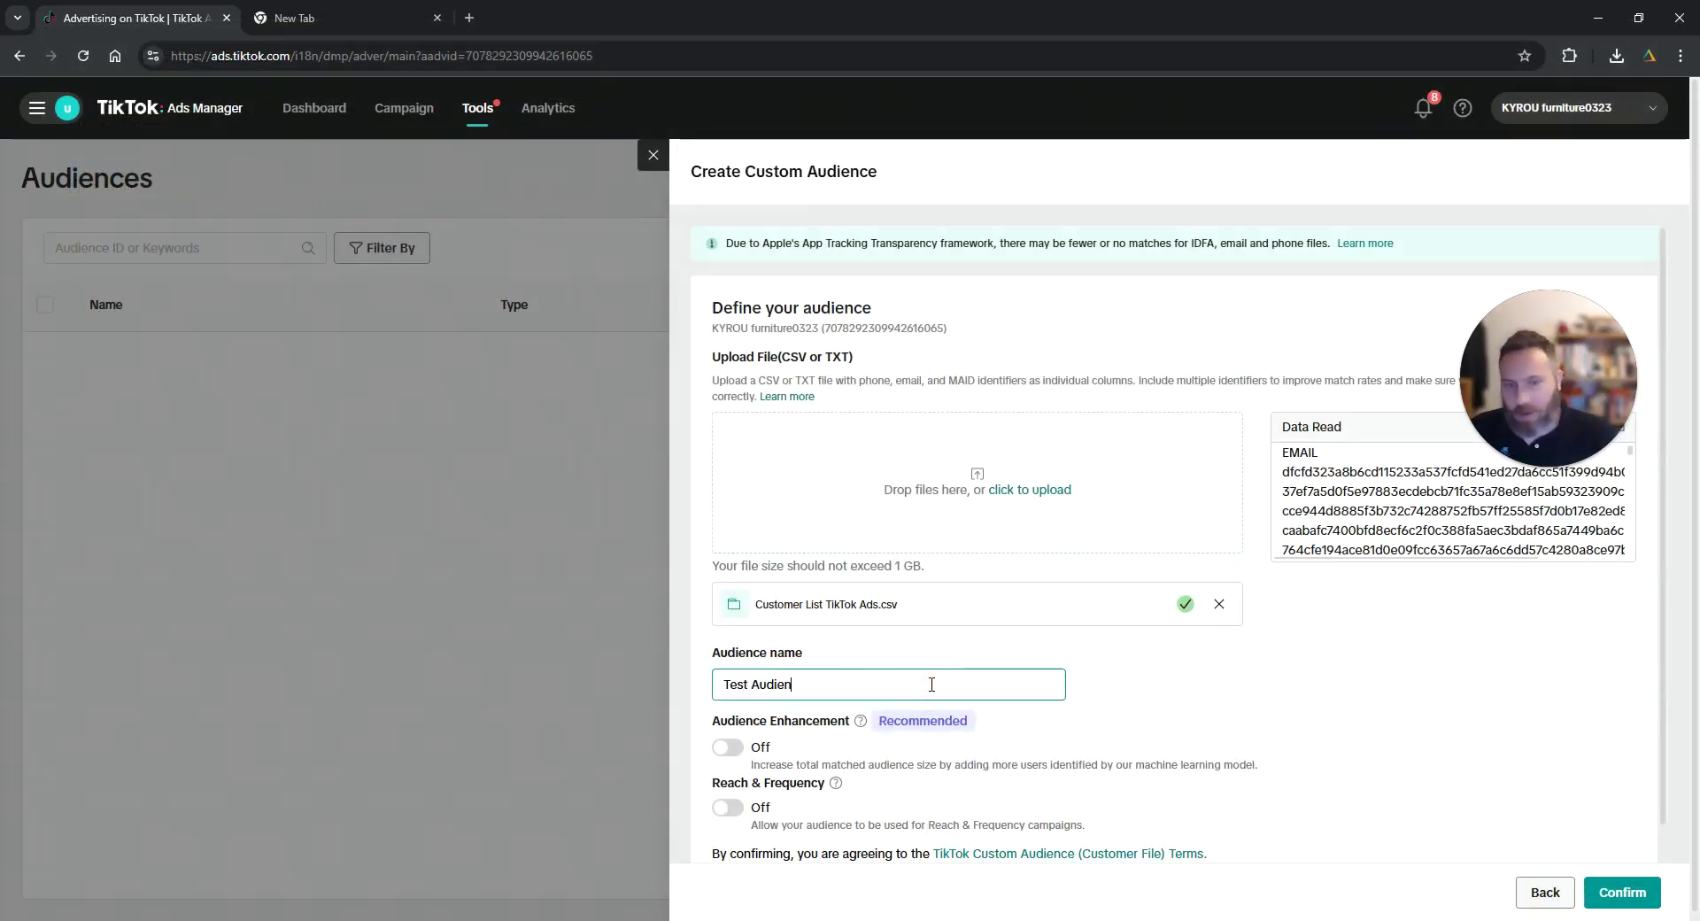
type("ce List")
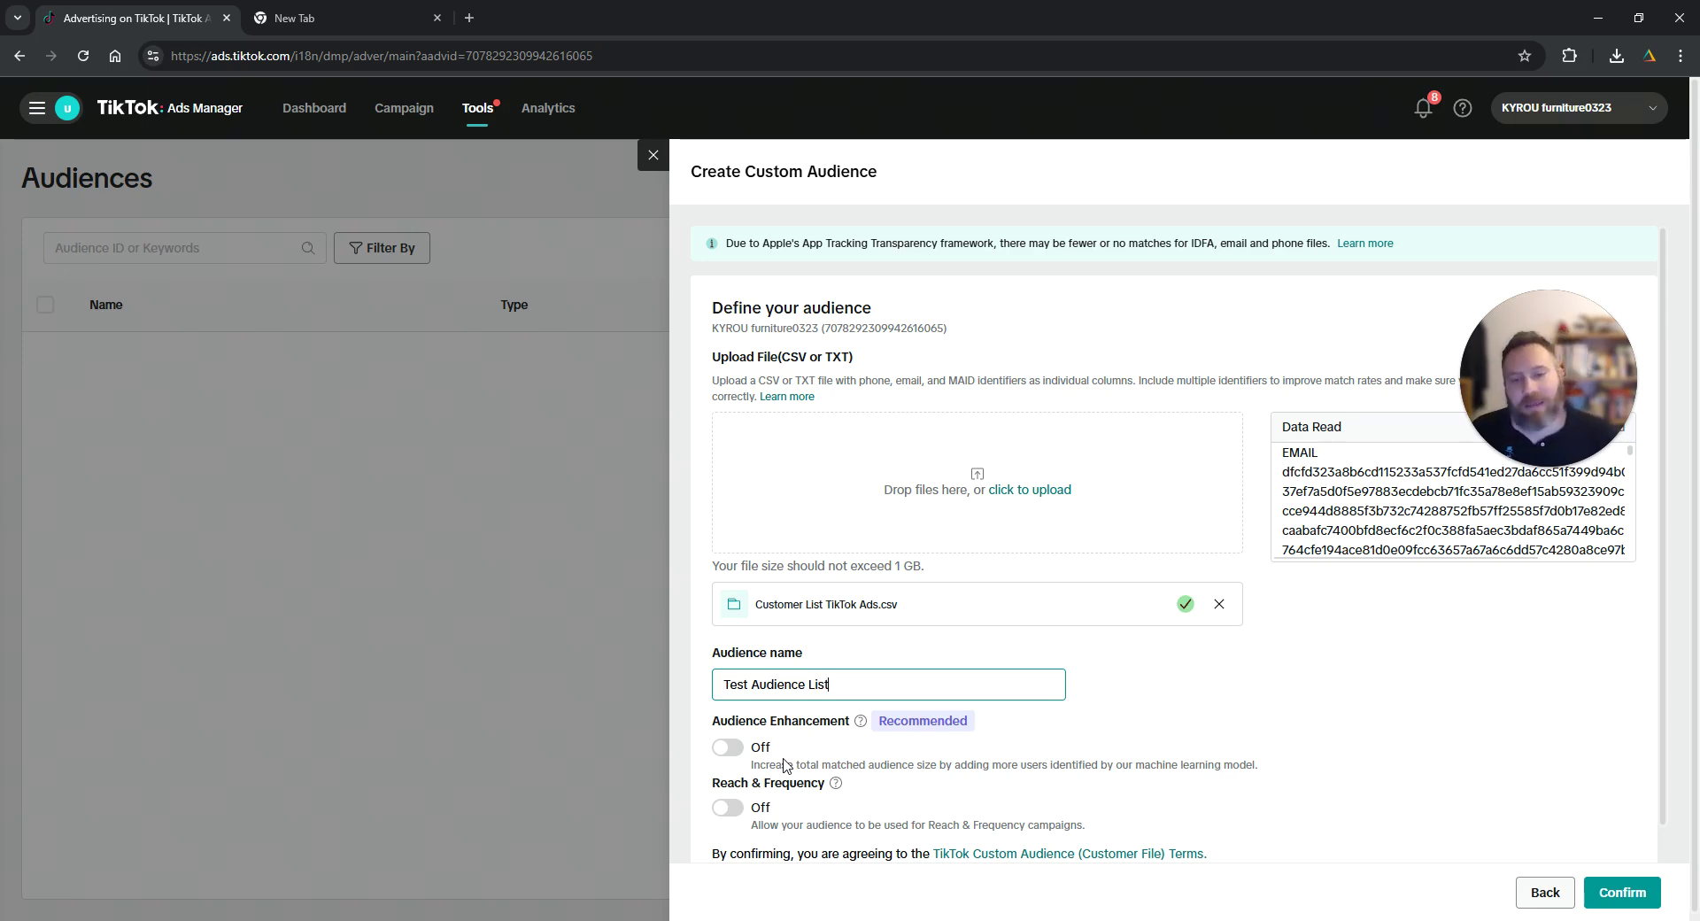
- Set Audience Enhancement to On and Reach & Frequency to Off
left_click(728, 749)
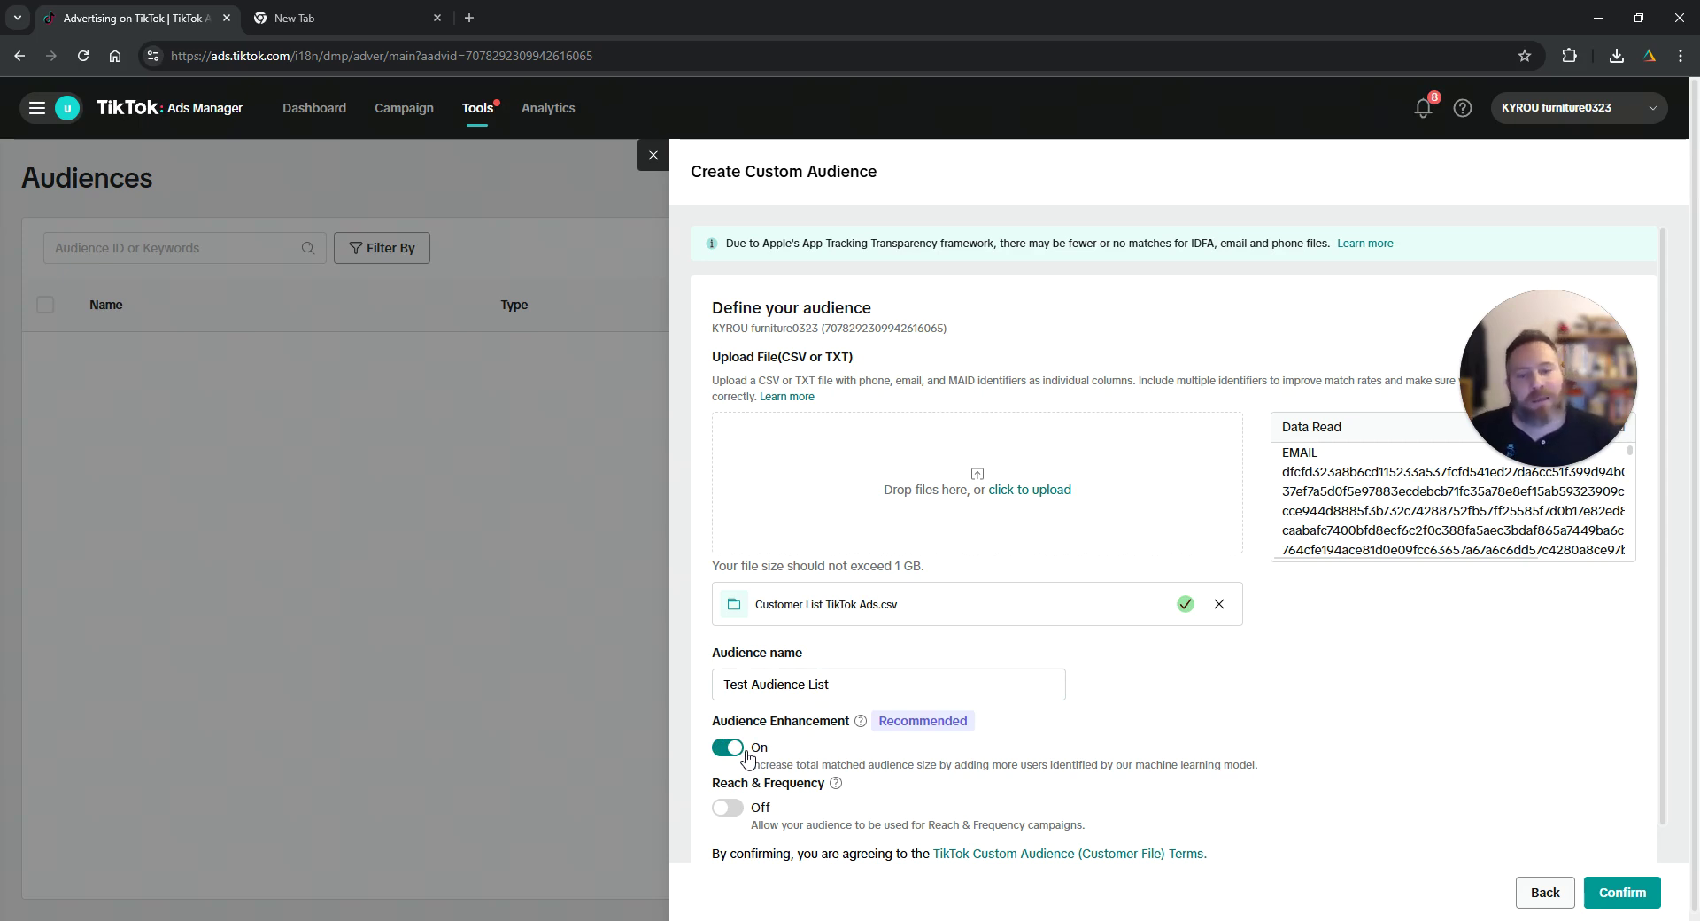
left_click(740, 751)
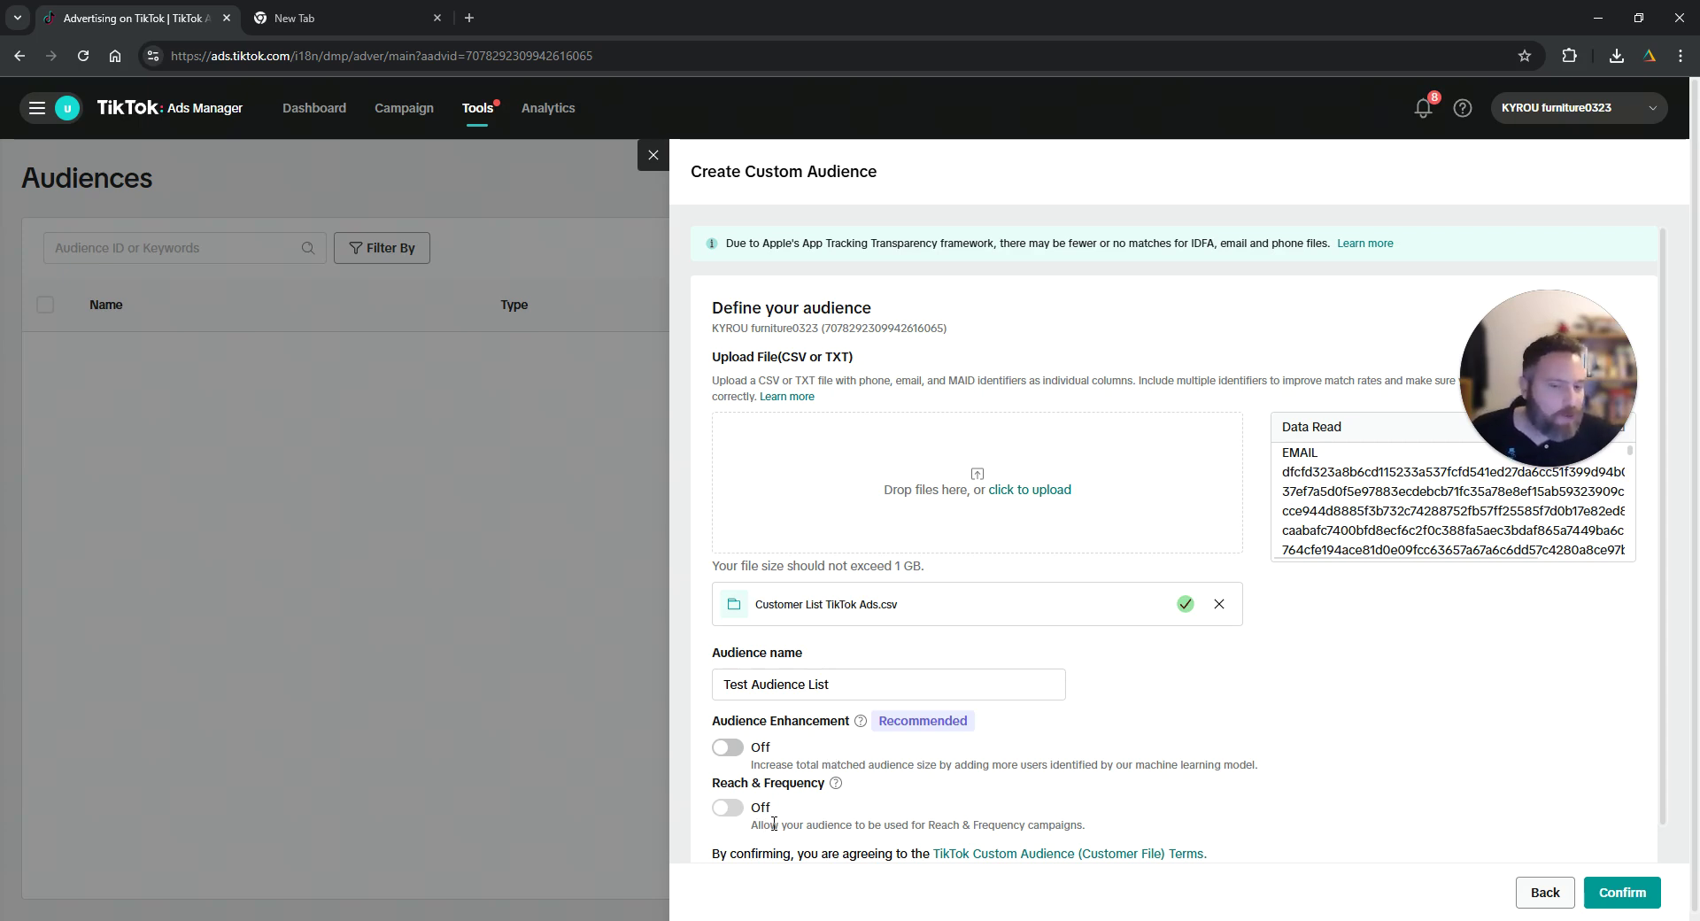
left_click(727, 808)
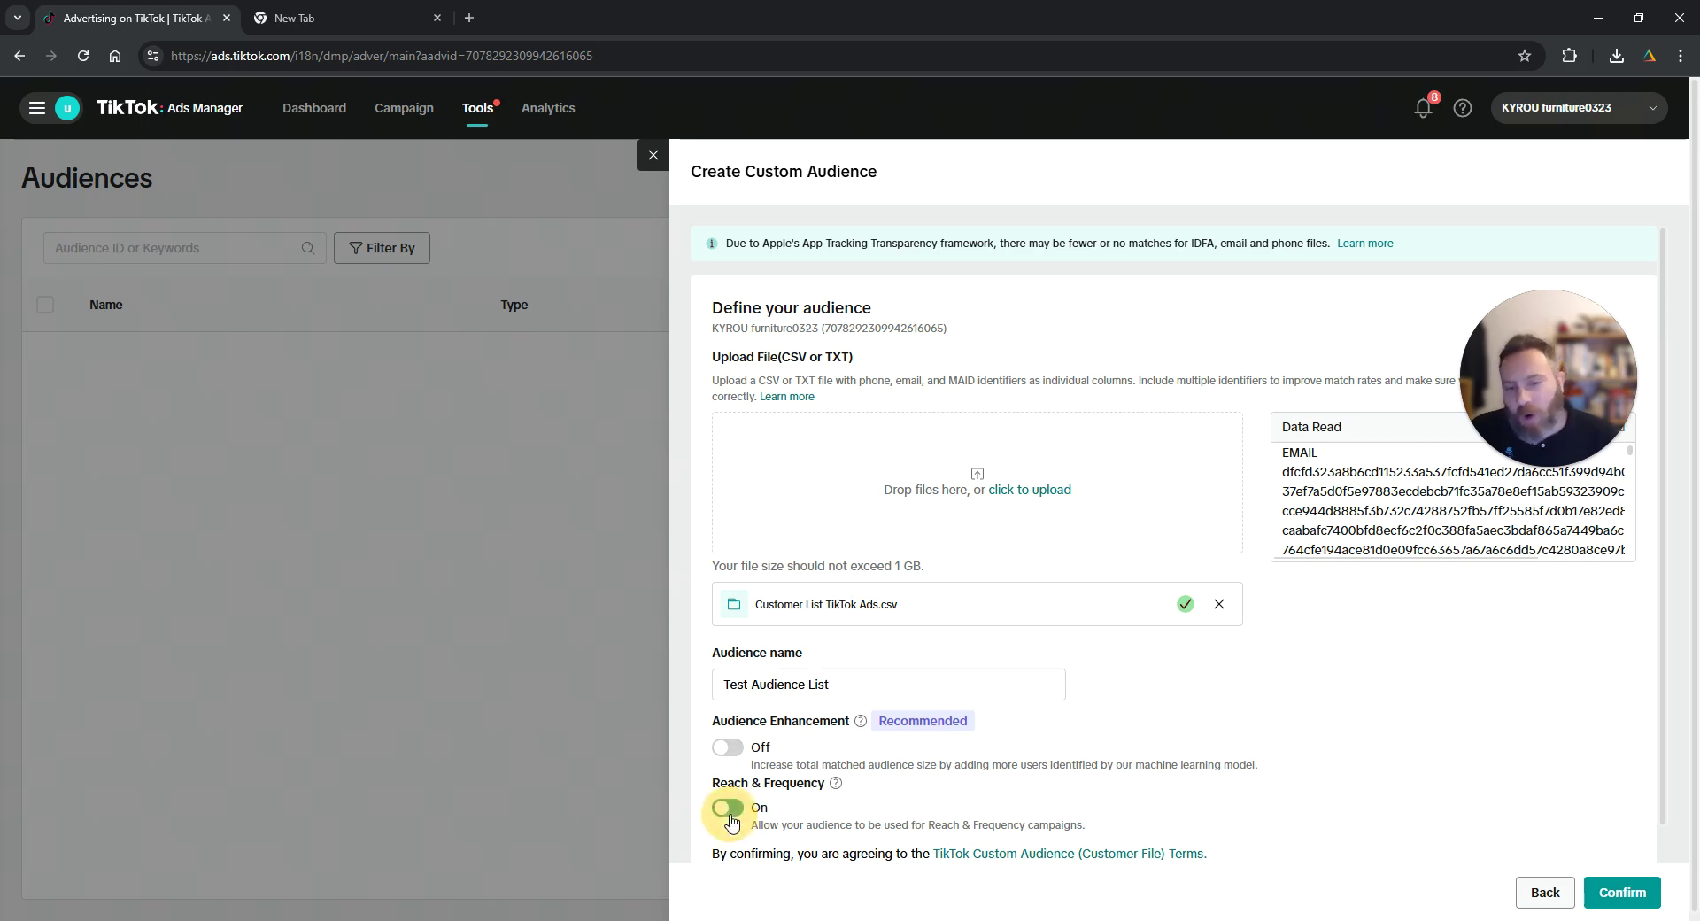
left_click(734, 753)
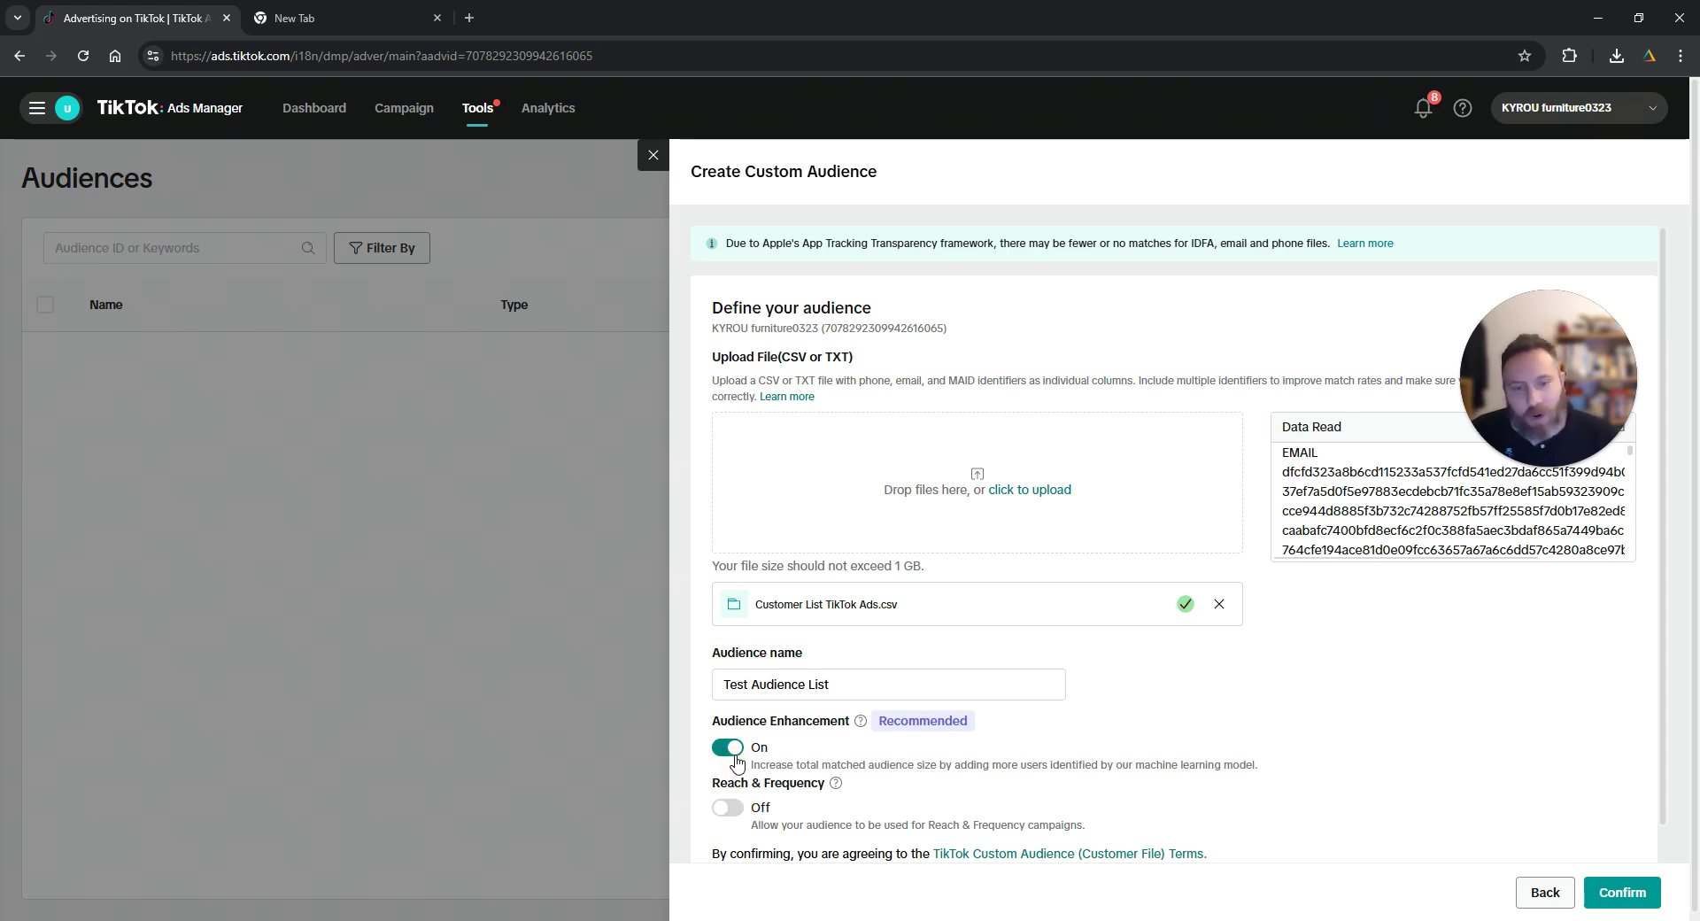
left_click(734, 753)
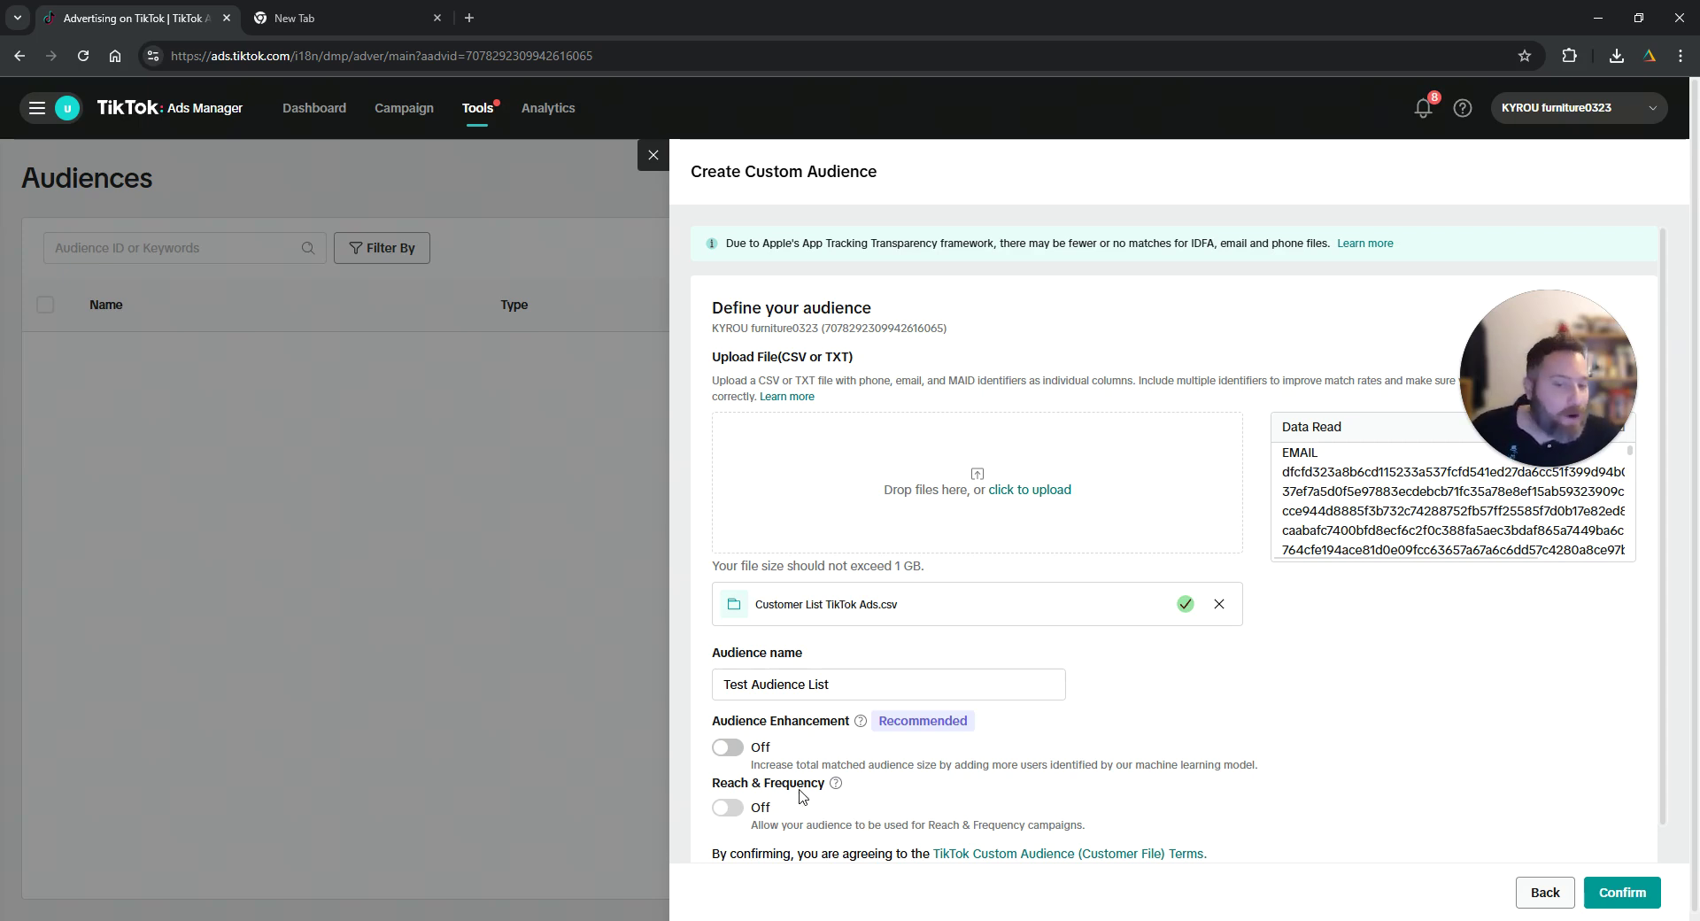
left_click(732, 751)
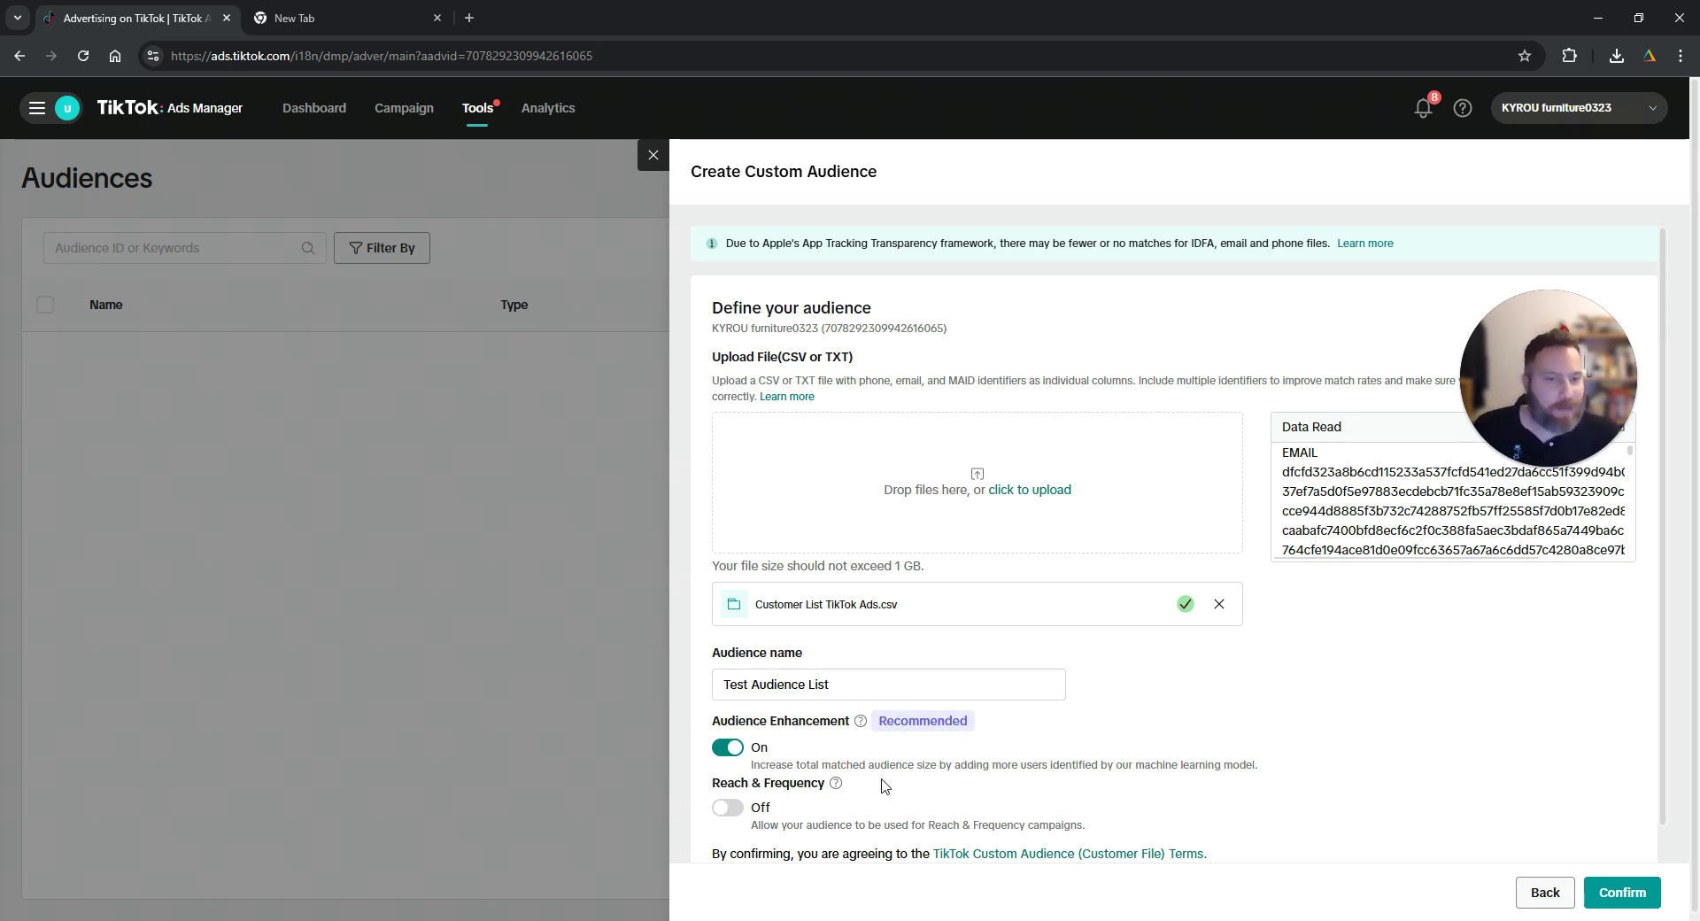
- Confirm creation of the Test Audience List audience and let its upload start processing
scroll(1240, 767, "down", 1)
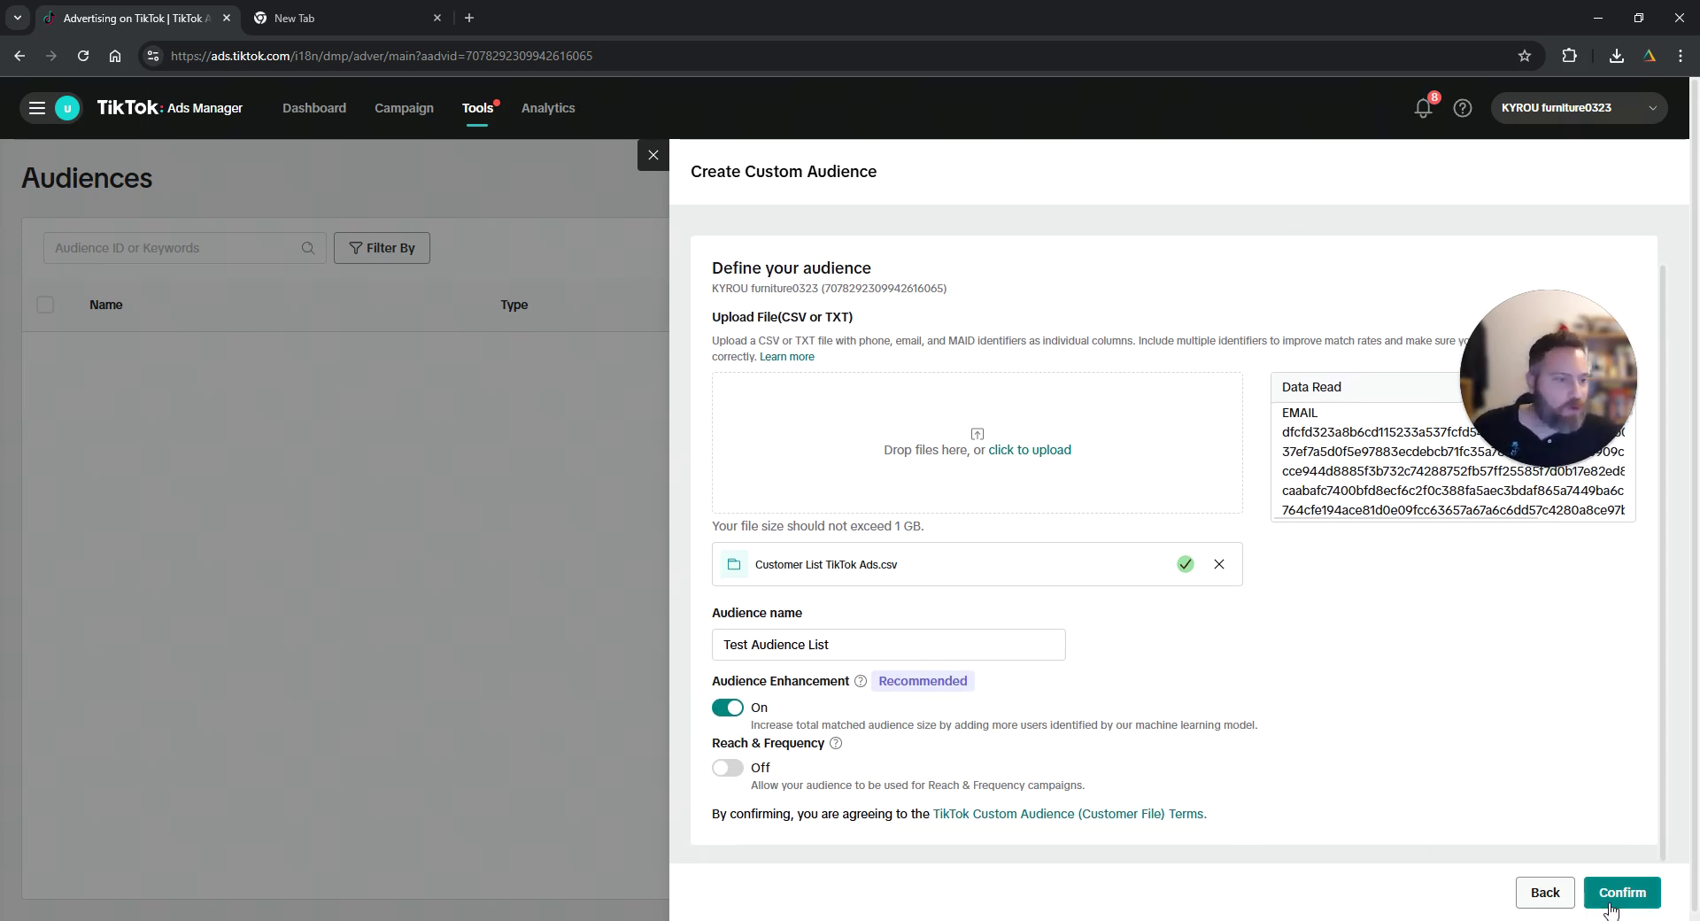
left_click(1637, 901)
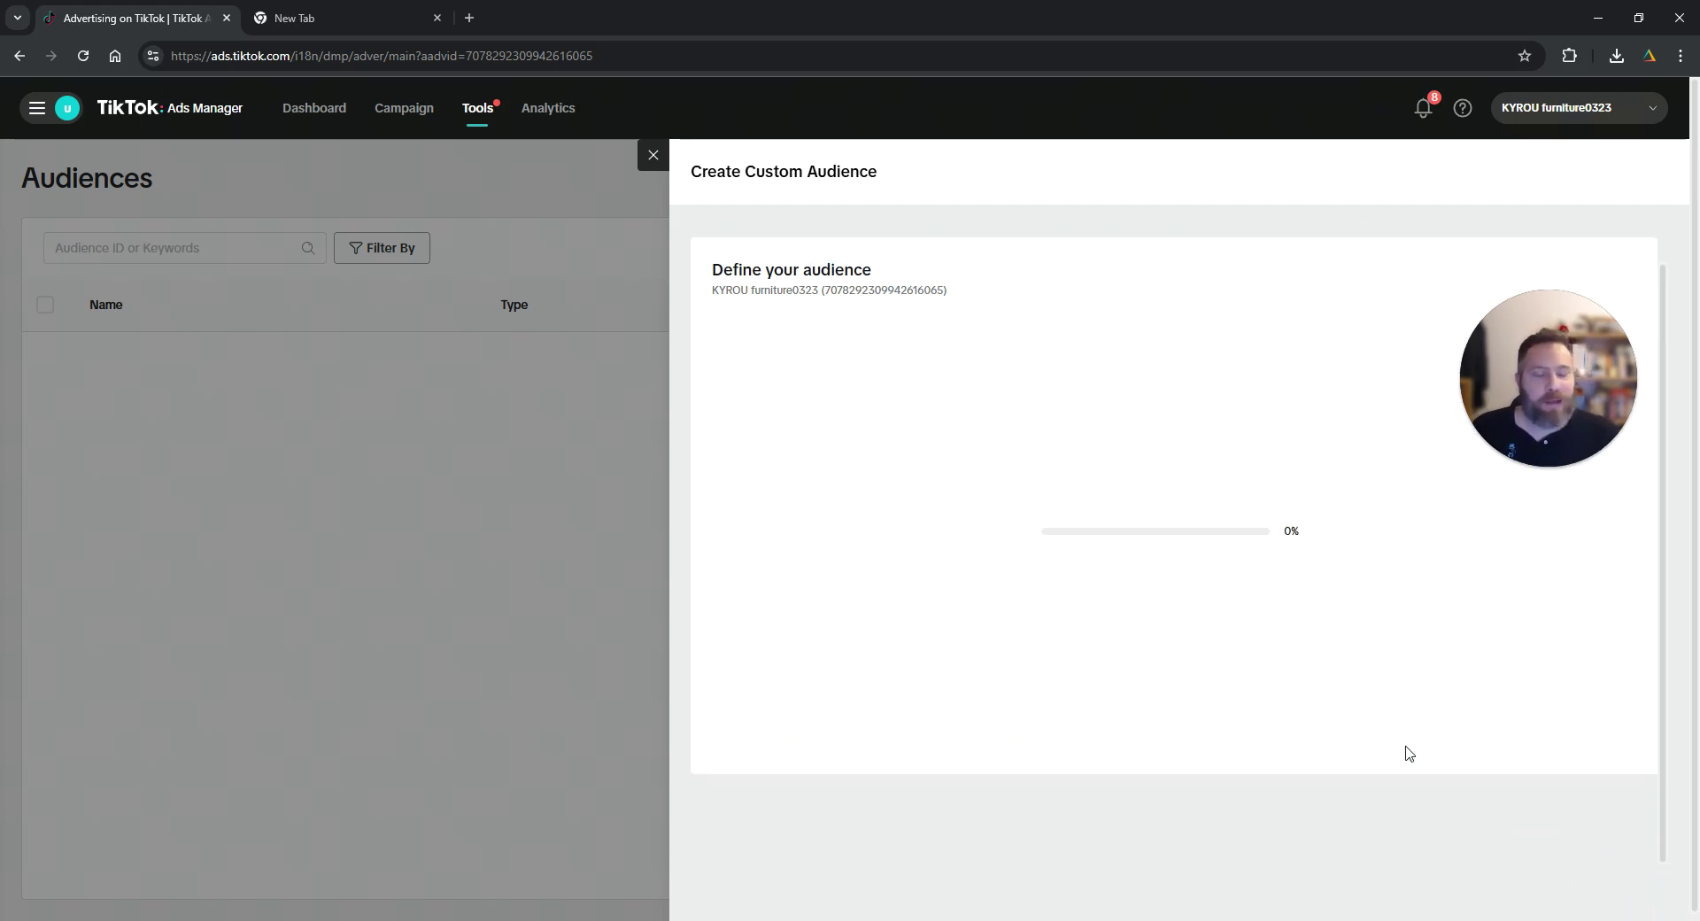